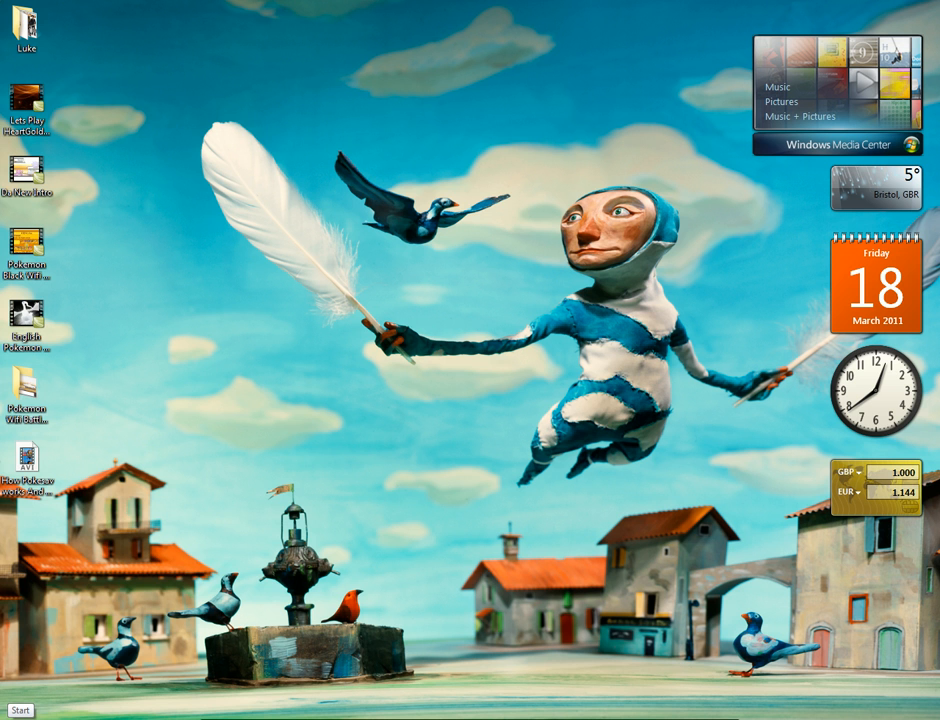
Browse Removable Disk (J:) to the Camtasia Windows 7 folder and launch the CamtasiaStudio application
{"action": "key", "text": "super"}
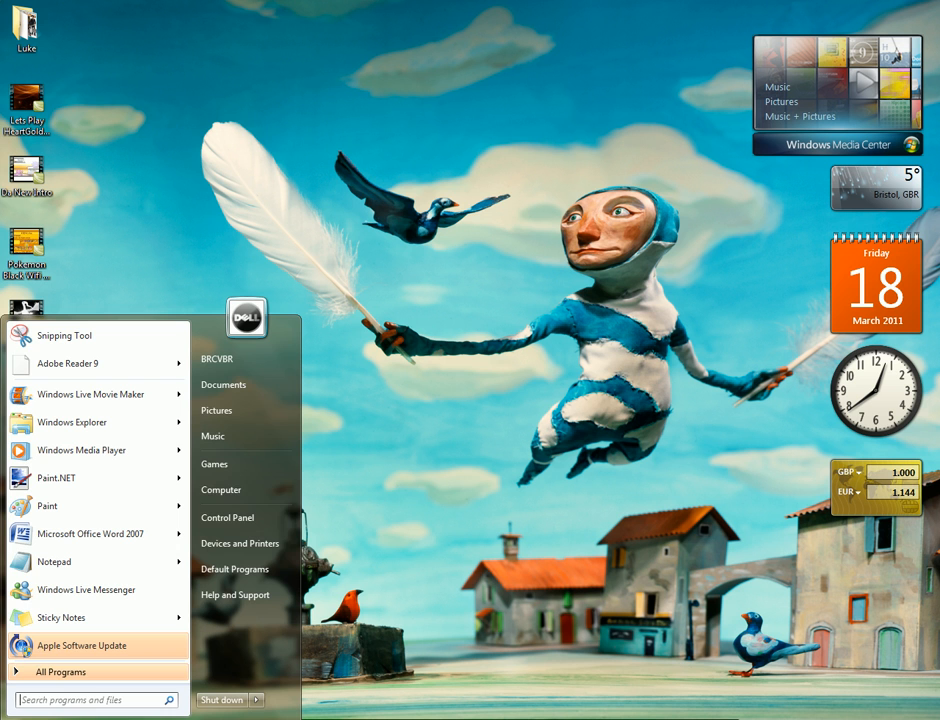
{"action": "left_click", "coordinate": [279, 495]}
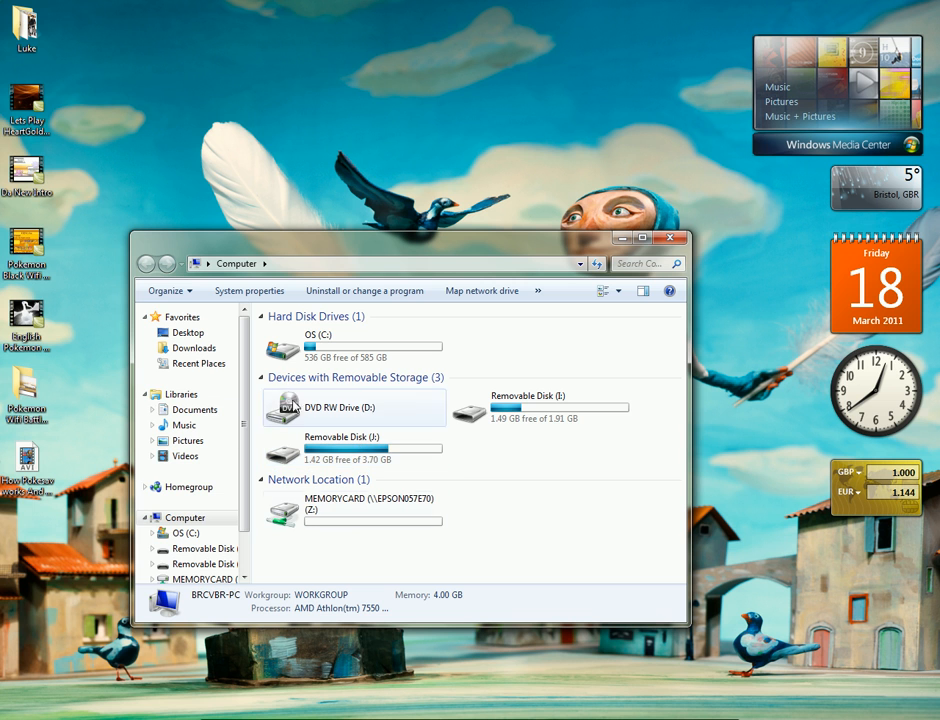
{"action": "double_click", "coordinate": [331, 454]}
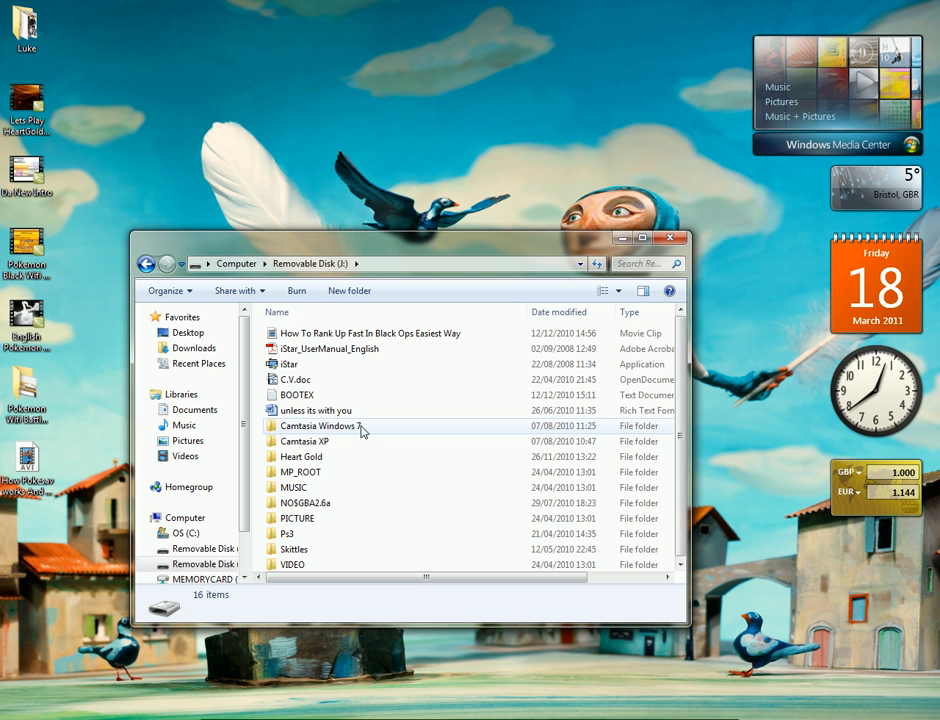
{"action": "double_click", "coordinate": [380, 430]}
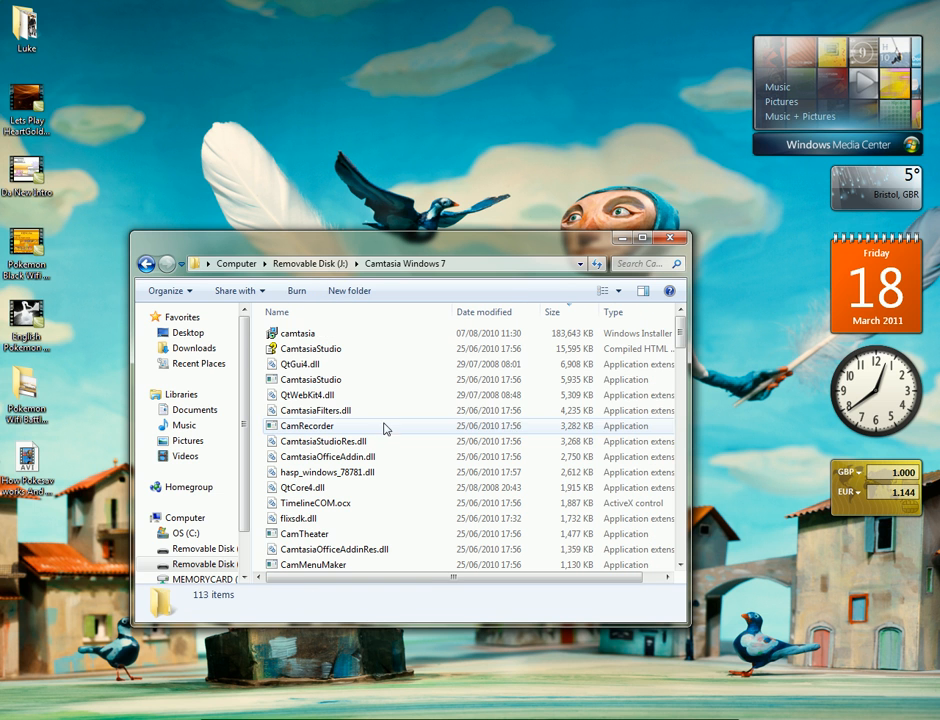
{"action": "left_click", "coordinate": [332, 386]}
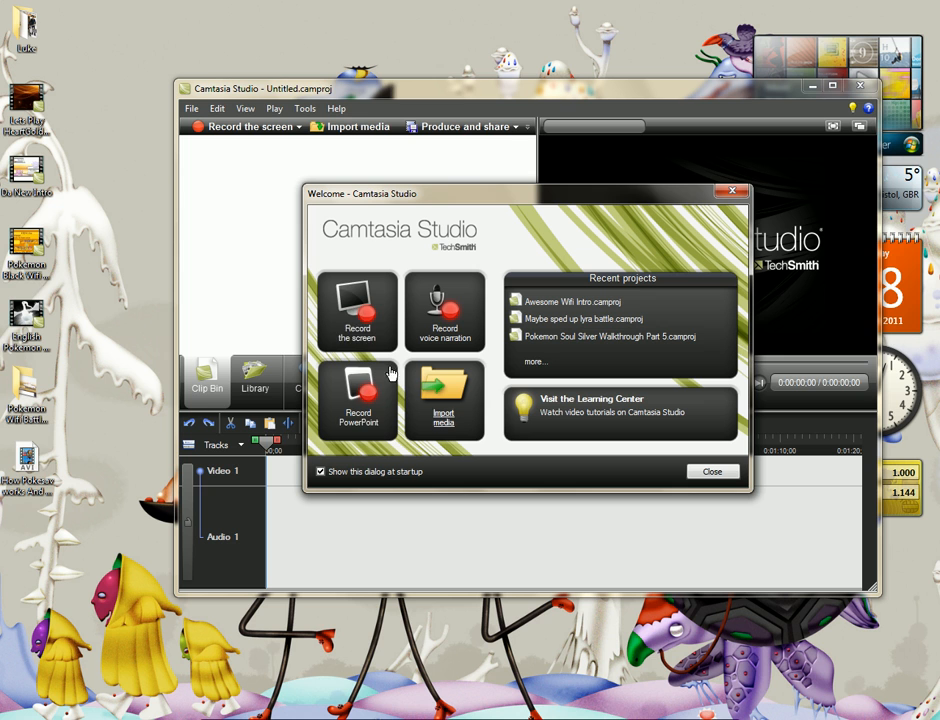
Dismiss the Camtasia Studio welcome dialog and shift the editor window slightly on the desktop
{"action": "left_click", "coordinate": [348, 333]}
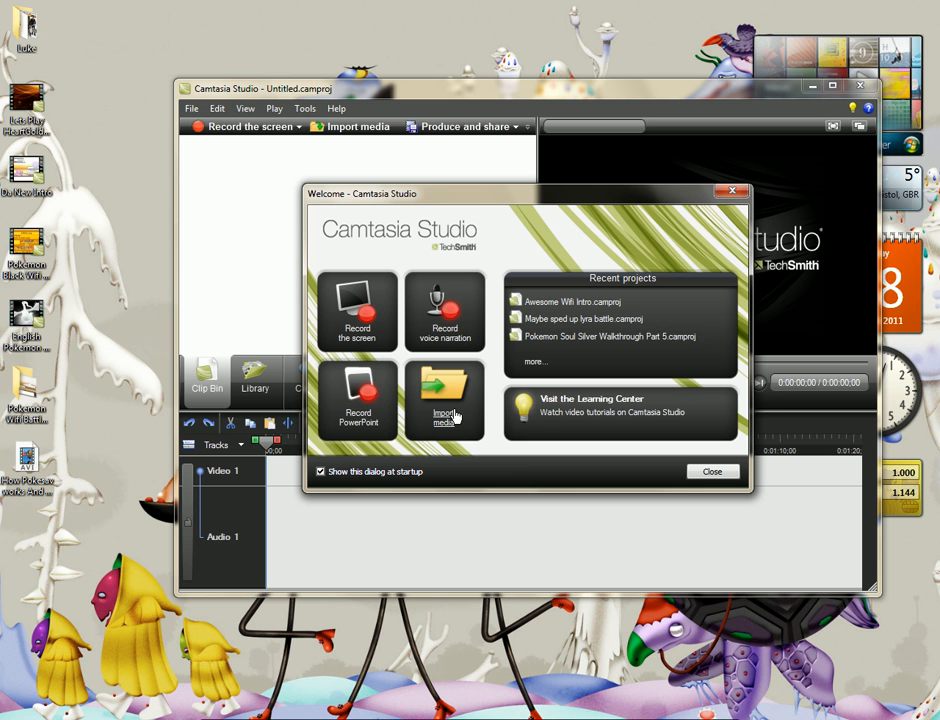
{"action": "left_click", "coordinate": [712, 472]}
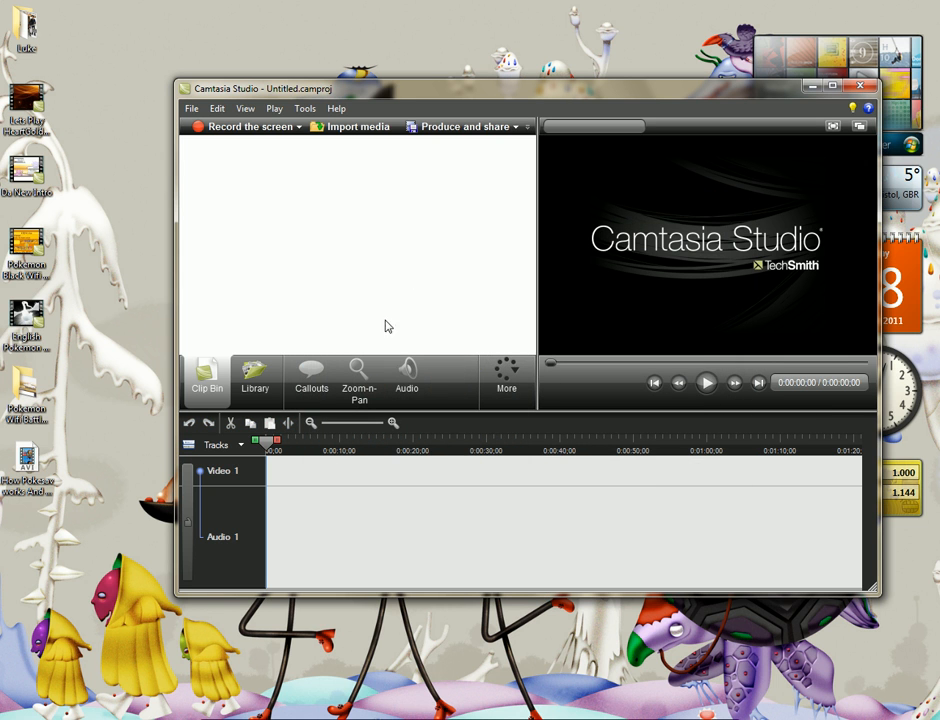
{"action": "left_click_drag", "start_coordinate": [397, 95], "coordinate": [372, 92]}
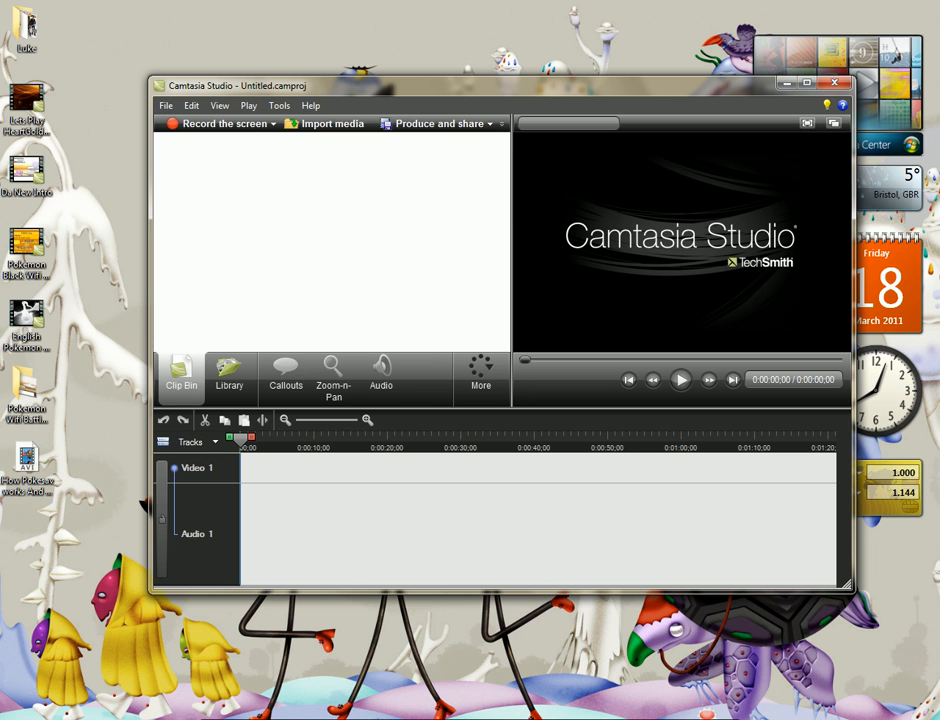
Import the desktop video "How Pokesav works And How To Use It" and place it on the timeline with 626 x 480 editing dimensions
{"action": "left_click", "coordinate": [29, 473]}
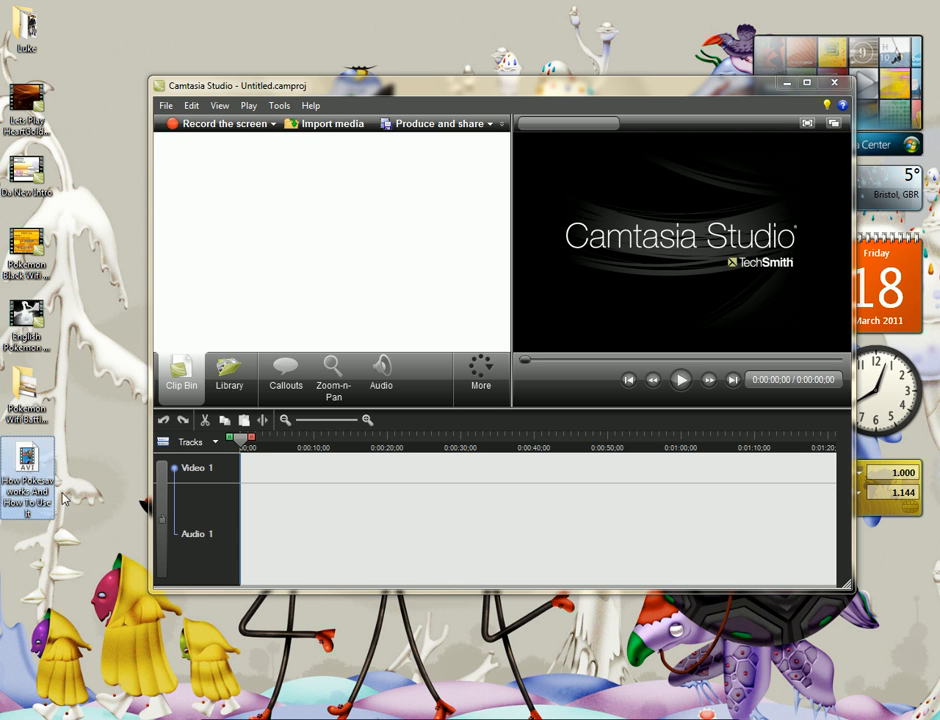
{"action": "left_click_drag", "start_coordinate": [52, 500], "coordinate": [382, 256]}
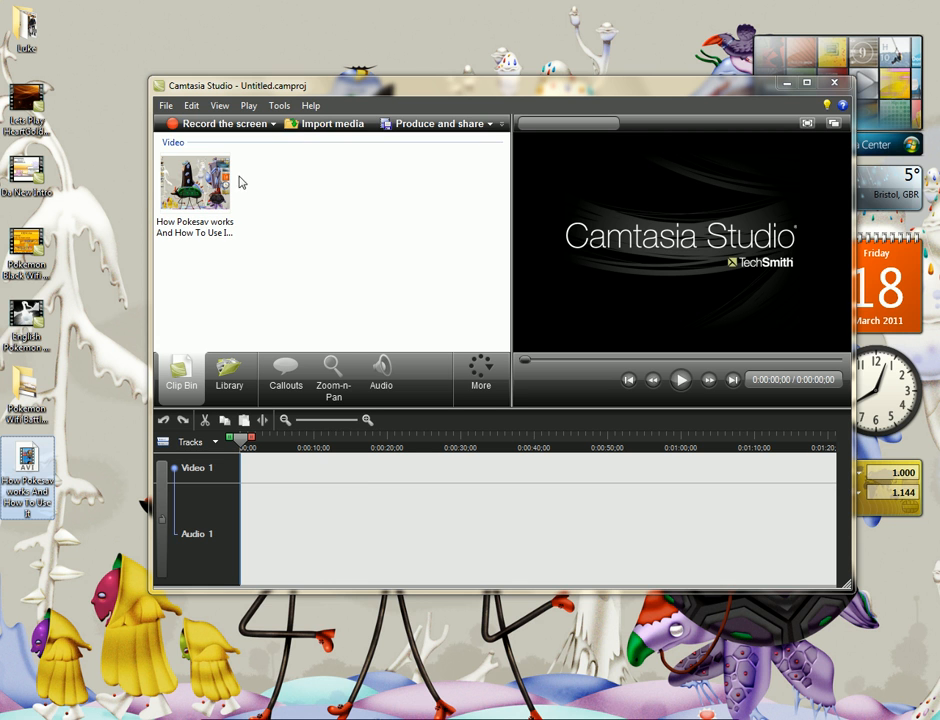
{"action": "left_click_drag", "start_coordinate": [195, 185], "coordinate": [190, 517]}
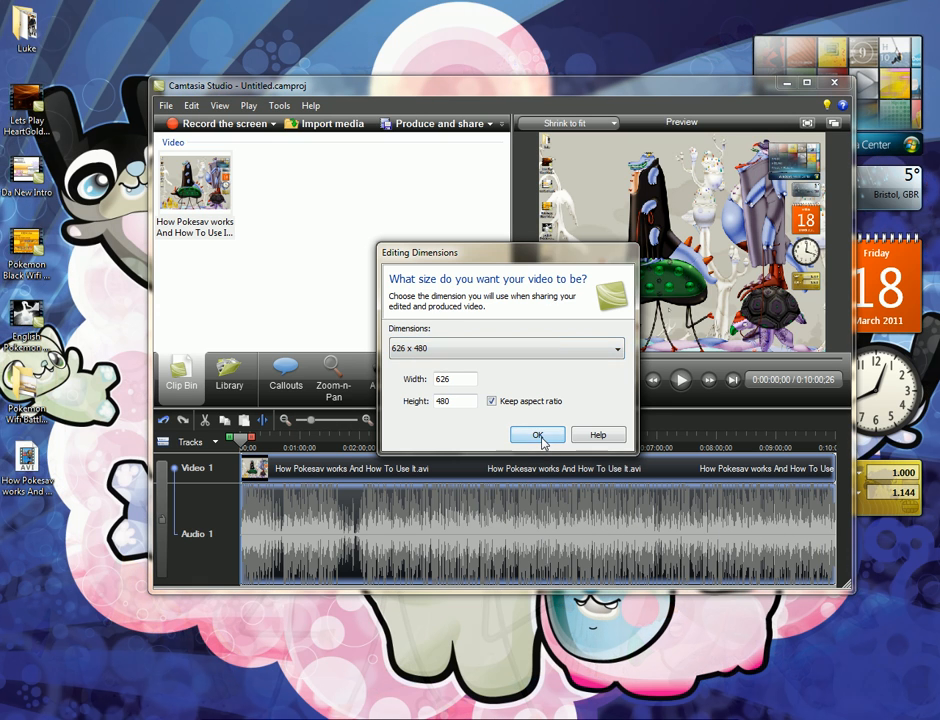
{"action": "left_click", "coordinate": [538, 436]}
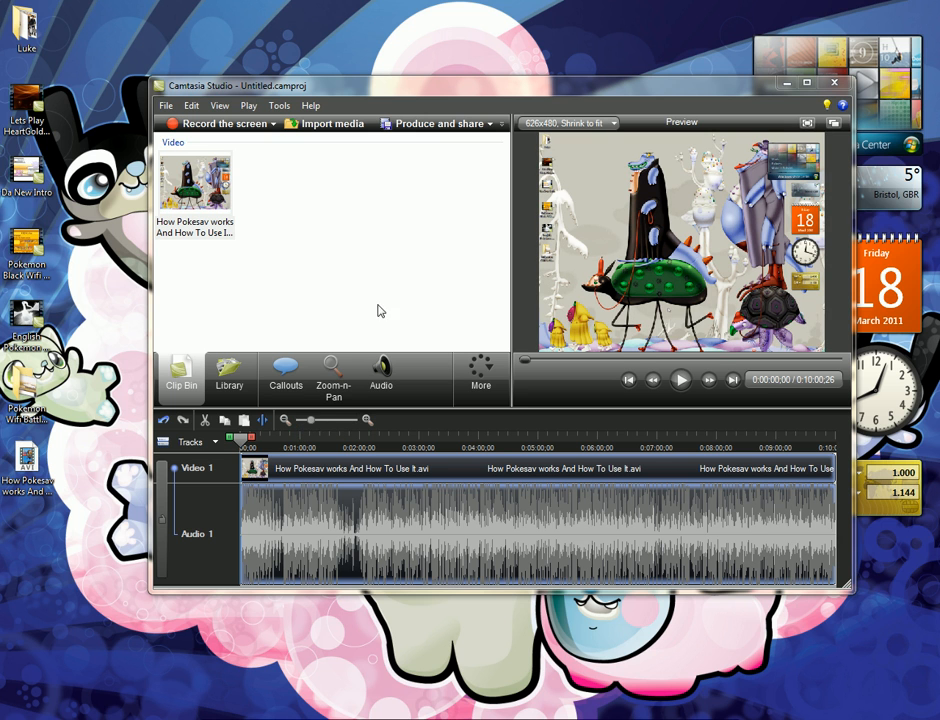
Preview about the first second of the timeline clip and reposition the editor window
{"action": "left_click", "coordinate": [686, 388]}
{"action": "left_click", "coordinate": [684, 385]}
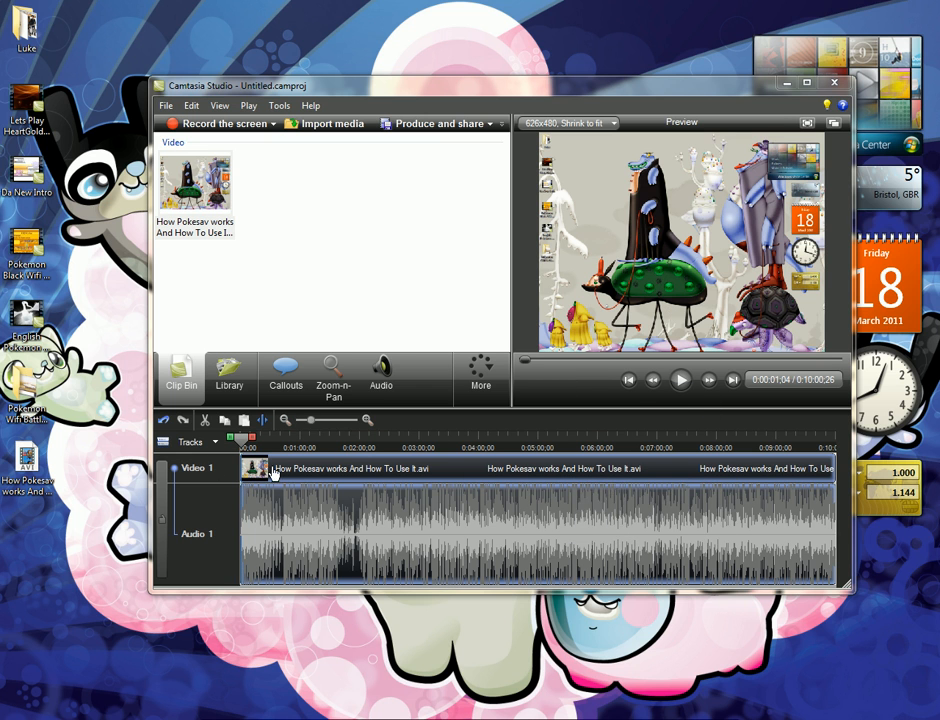
{"action": "mouse_move", "coordinate": [493, 90]}
{"action": "left_mouse_down"}
{"action": "mouse_move", "coordinate": [487, 65]}
{"action": "mouse_move", "coordinate": [480, 84]}
{"action": "mouse_move", "coordinate": [480, 74]}
{"action": "left_mouse_up"}
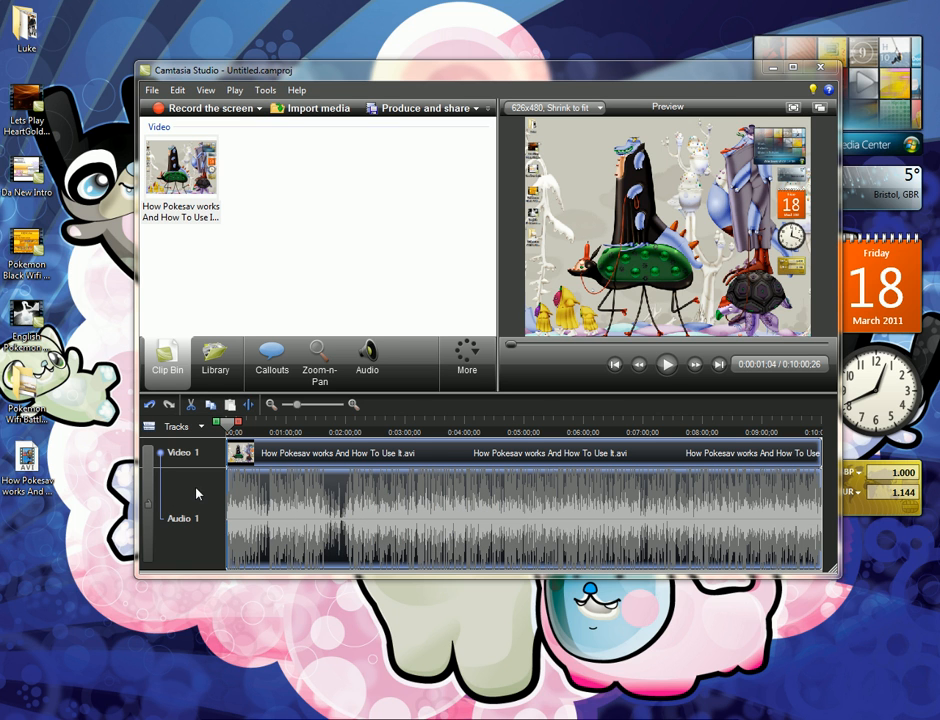
Lock the Video 1 and Audio 1 tracks, and unlock them again
{"action": "left_click", "coordinate": [146, 505]}
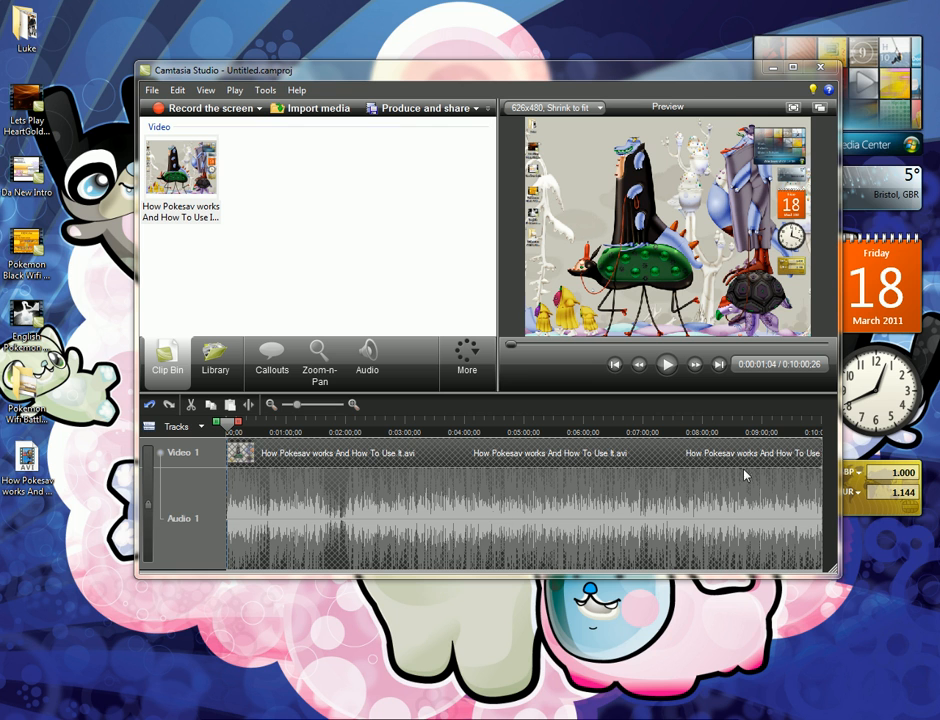
{"action": "left_click", "coordinate": [145, 506]}
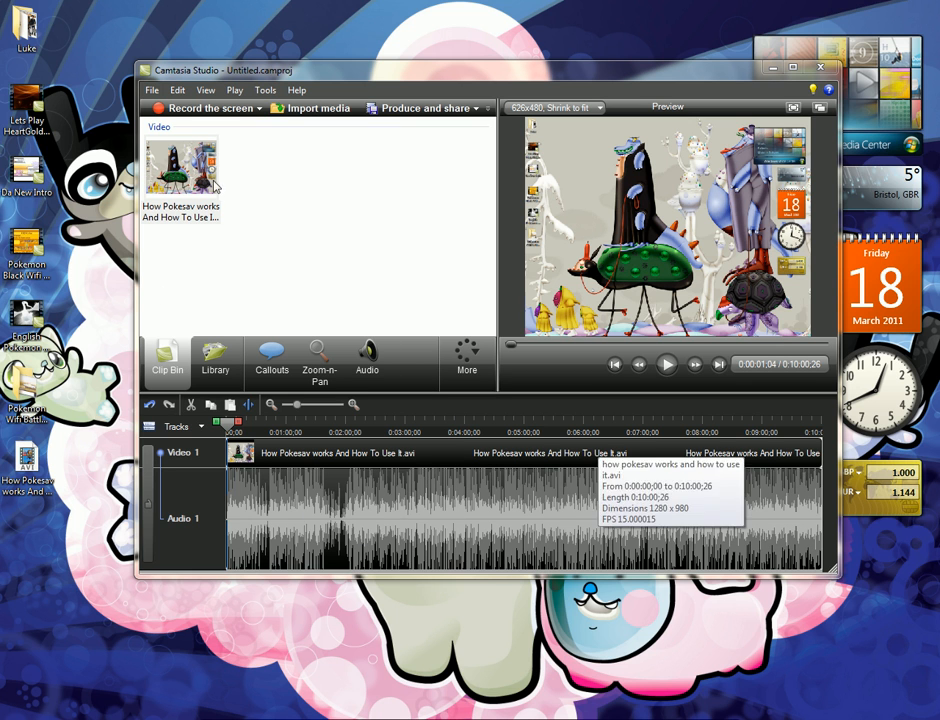
Select the clip on the timeline and return the playhead to the start
{"action": "left_click", "coordinate": [180, 168]}
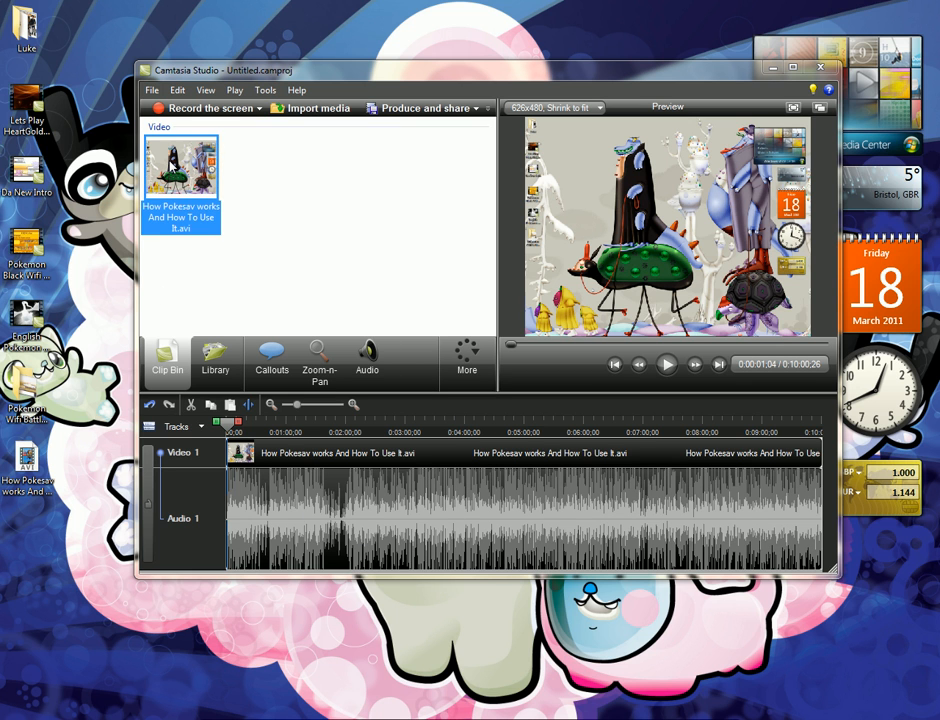
{"action": "left_click", "coordinate": [235, 514]}
{"action": "left_click_drag", "start_coordinate": [518, 352], "coordinate": [371, 350]}
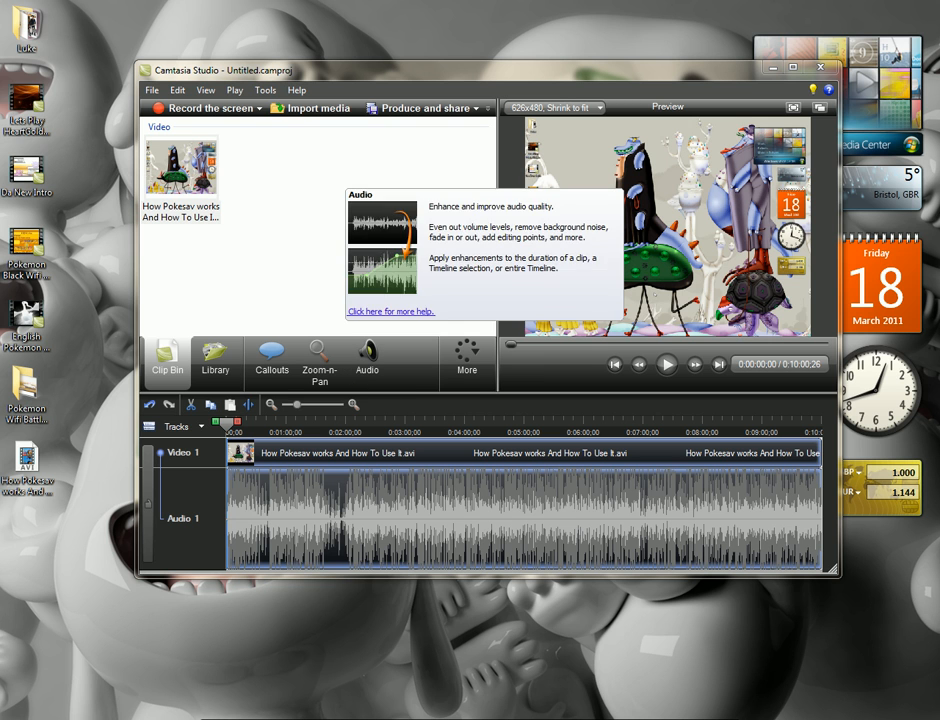
Bring up the recorder window, look through its tool options, and minimize it again
{"action": "left_click", "coordinate": [590, 719]}
{"action": "left_click_drag", "start_coordinate": [745, 624], "coordinate": [409, 226]}
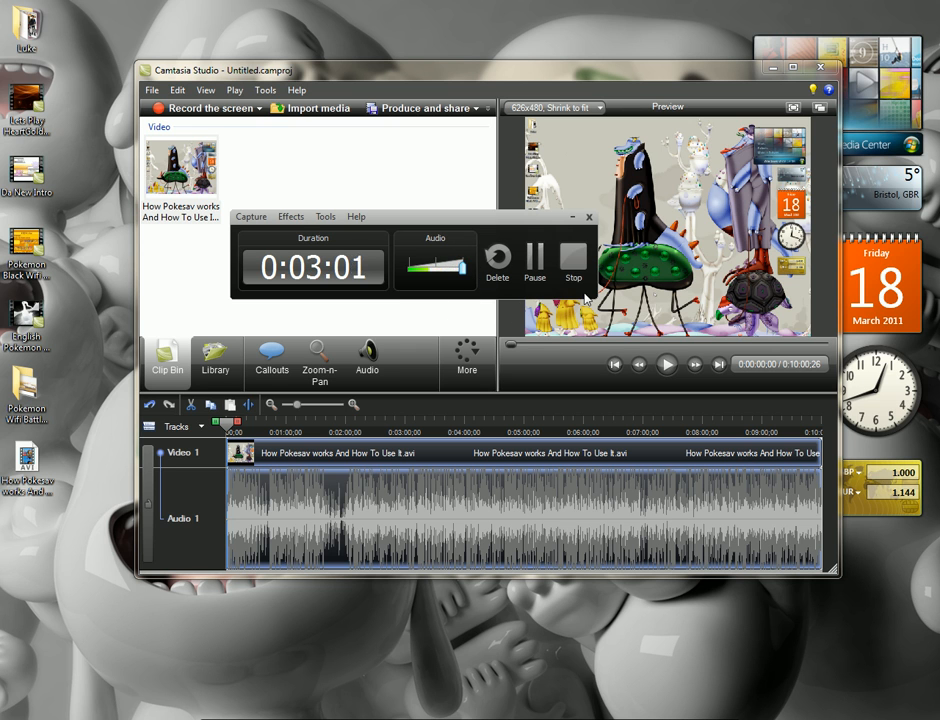
{"action": "left_click", "coordinate": [330, 222]}
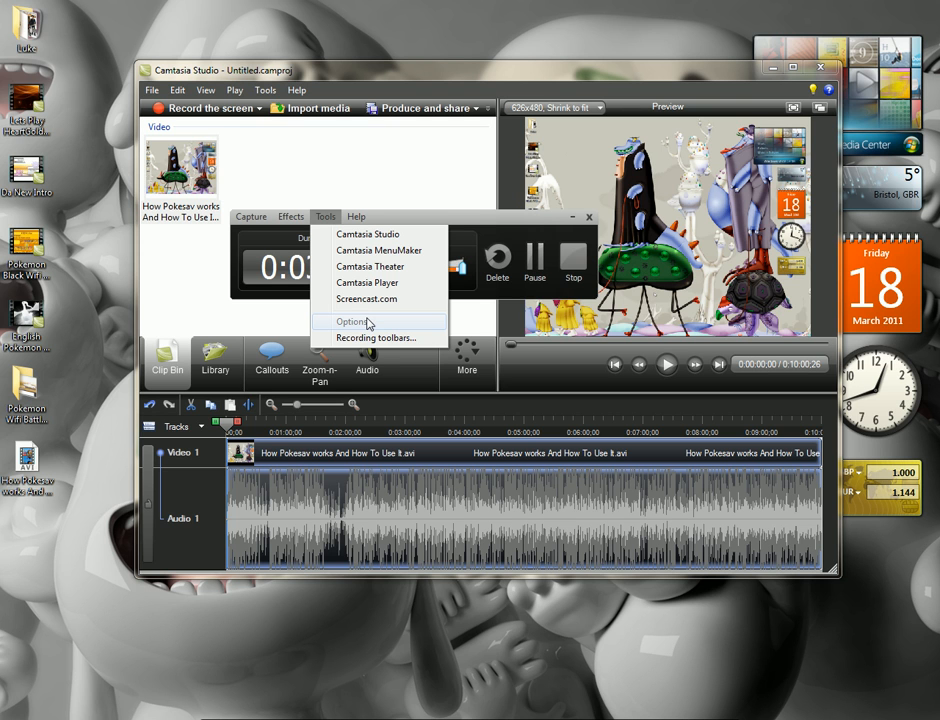
{"action": "left_click", "coordinate": [481, 214]}
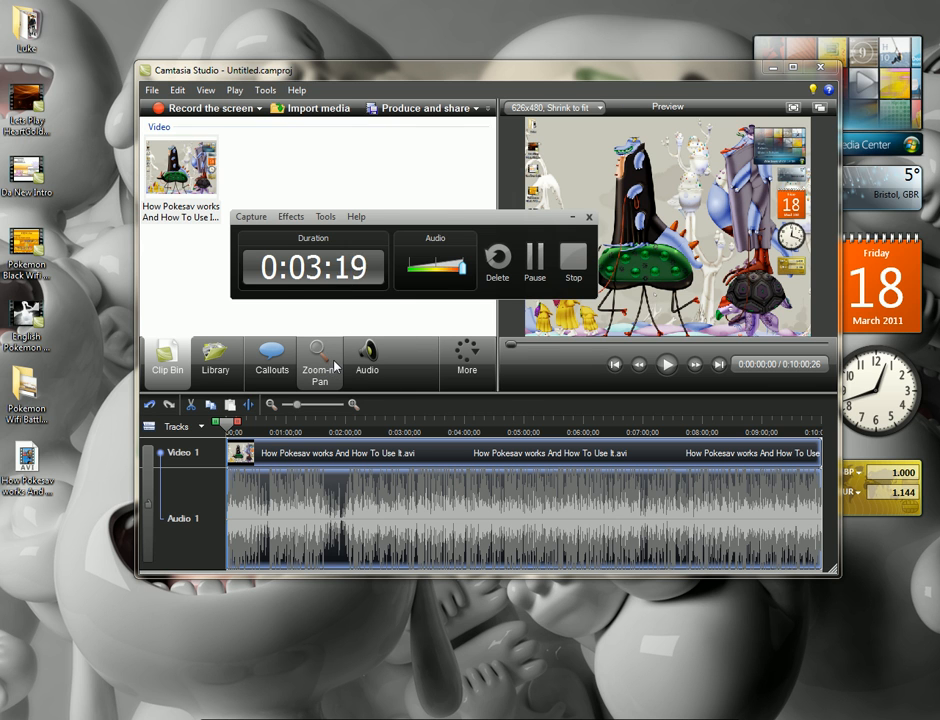
{"action": "left_click", "coordinate": [572, 220]}
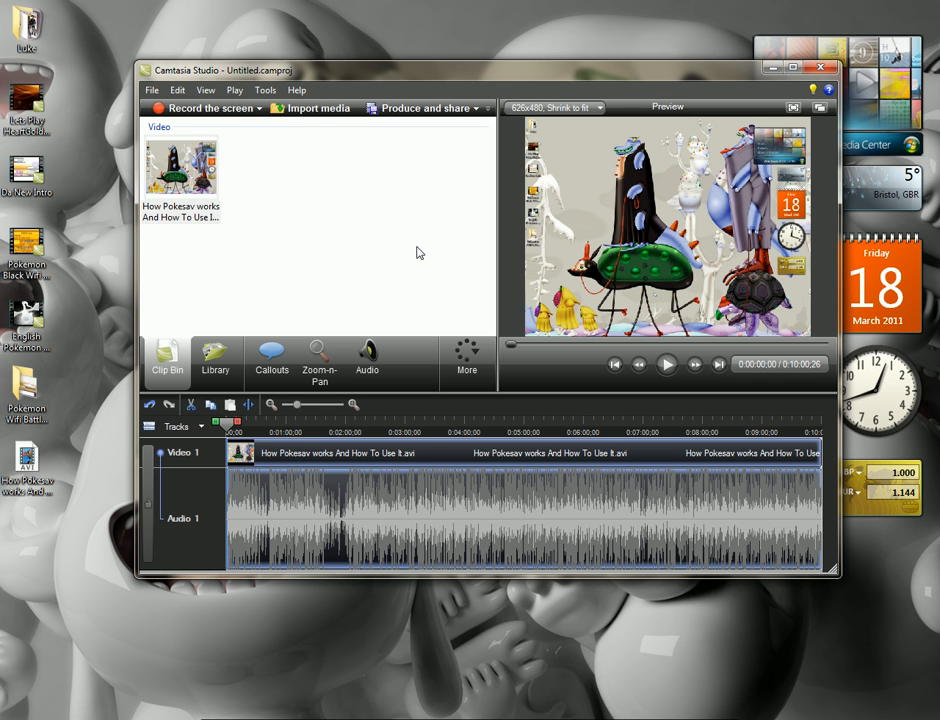
{"action": "left_click", "coordinate": [20, 515]}
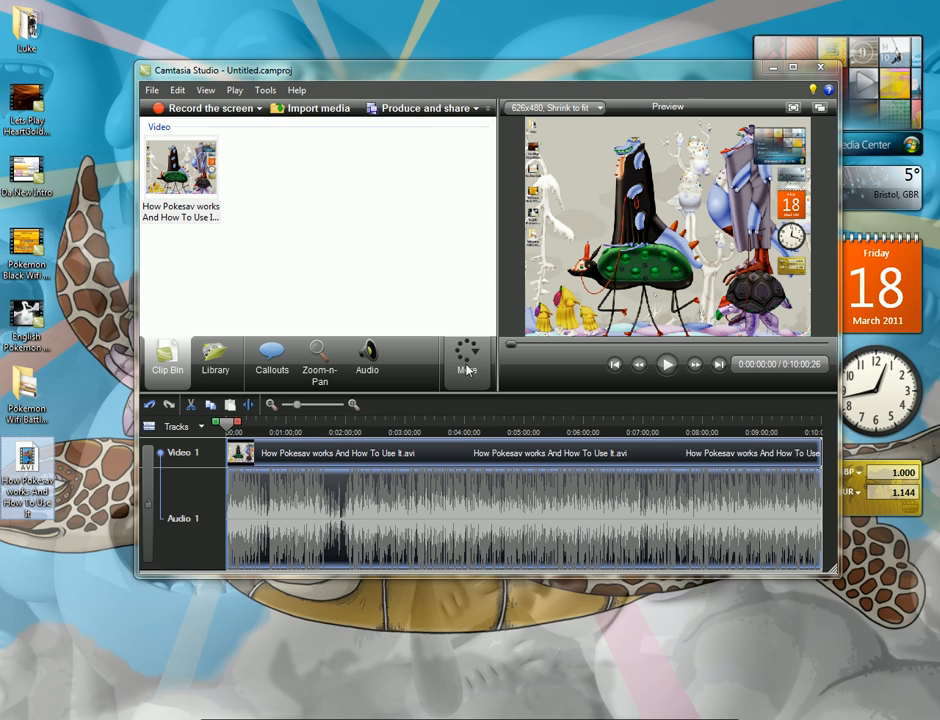
Record a short voice narration on the Audio 2 track and delete it instead of saving the file
{"action": "left_click", "coordinate": [467, 356]}
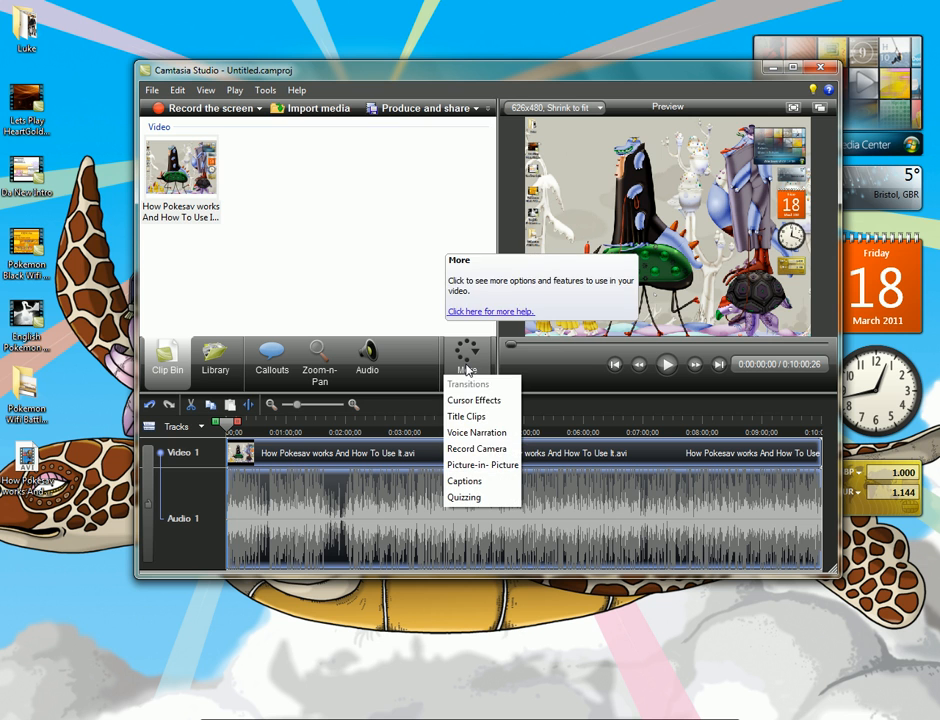
{"action": "left_click", "coordinate": [505, 432]}
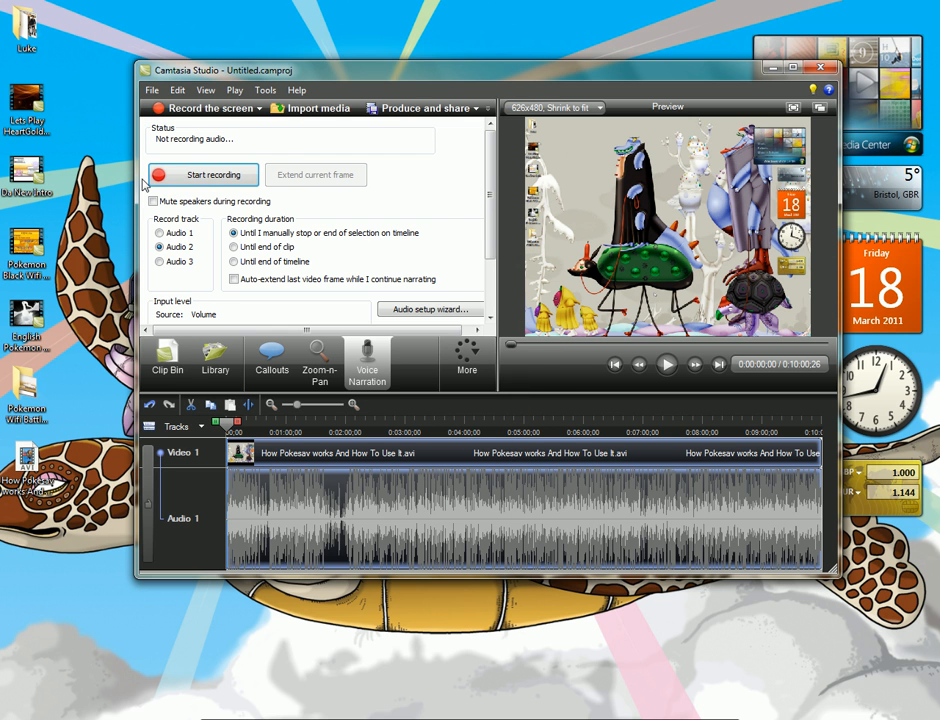
{"action": "left_click", "coordinate": [207, 178]}
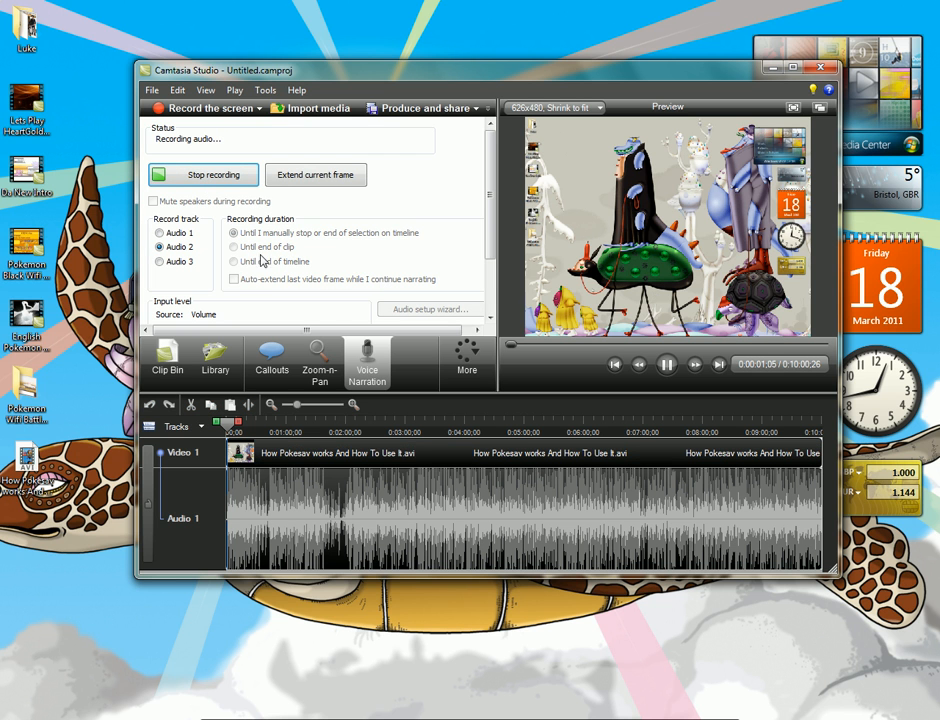
{"action": "left_click", "coordinate": [231, 176]}
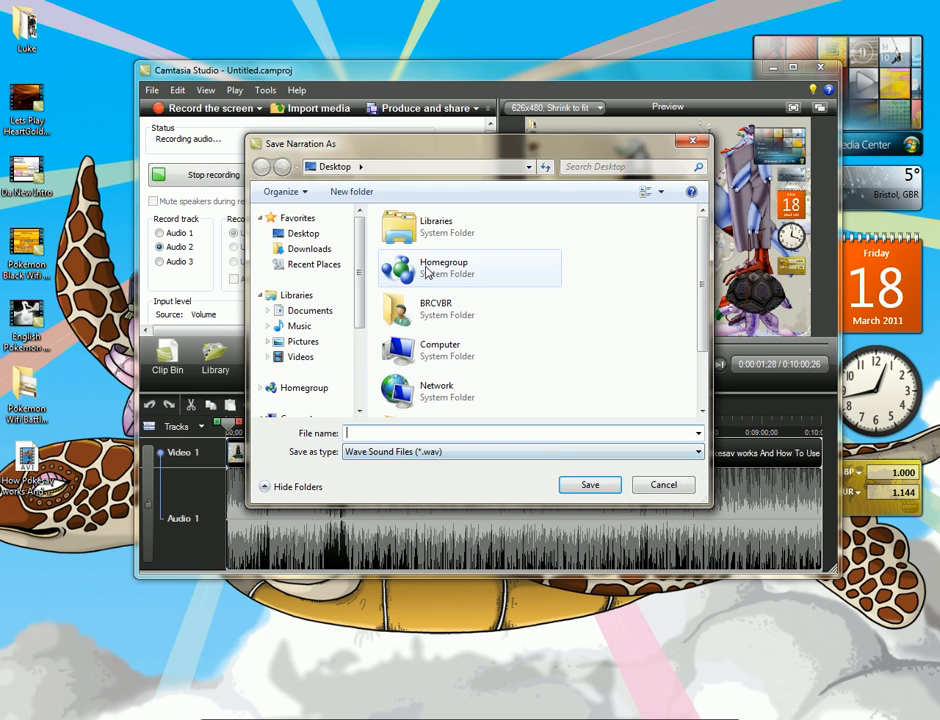
{"action": "left_click", "coordinate": [522, 433]}
{"action": "type", "text": "fxhyhjengsfdgwrstfhgx"}
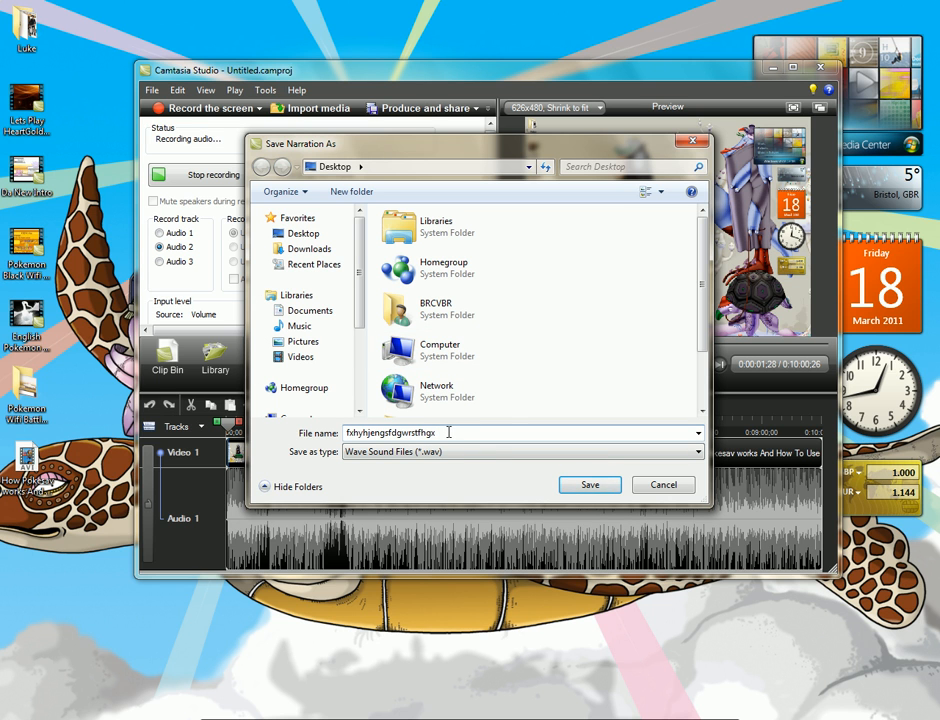
{"action": "left_click", "coordinate": [663, 485]}
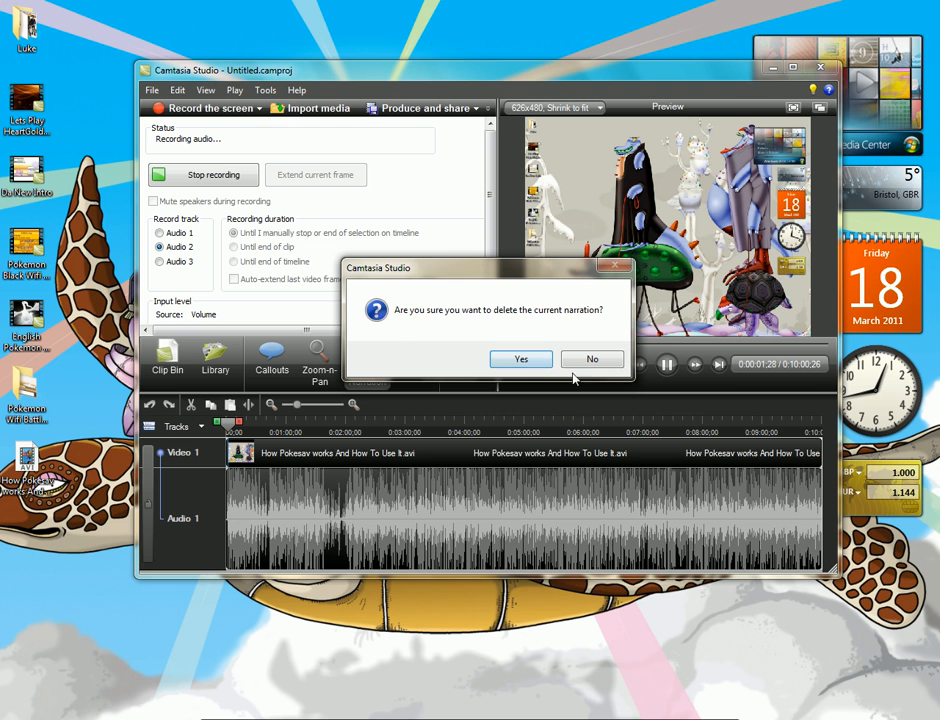
{"action": "left_click", "coordinate": [538, 361]}
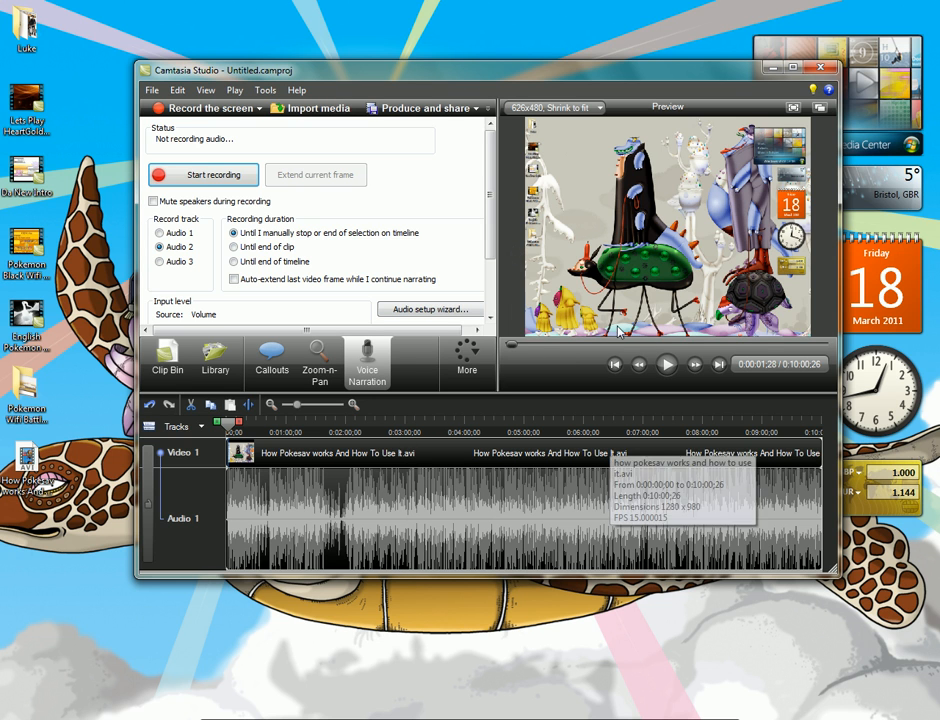
Start producing the video with custom production settings, accept the MOV - QuickTime movie format, and continue to the encoding options
{"action": "left_click", "coordinate": [477, 109]}
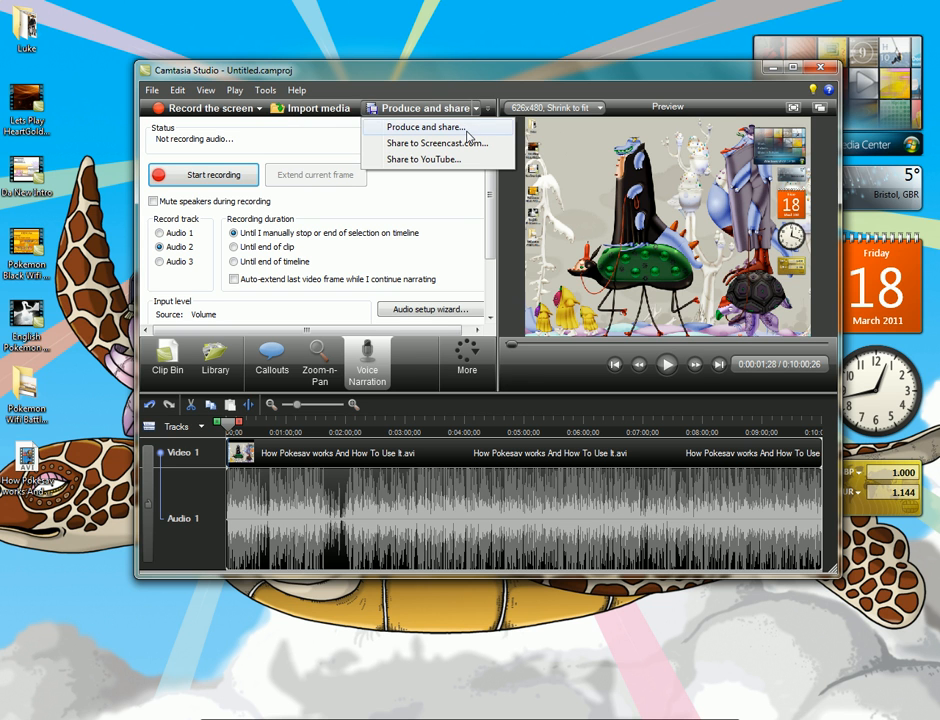
{"action": "left_click", "coordinate": [468, 135]}
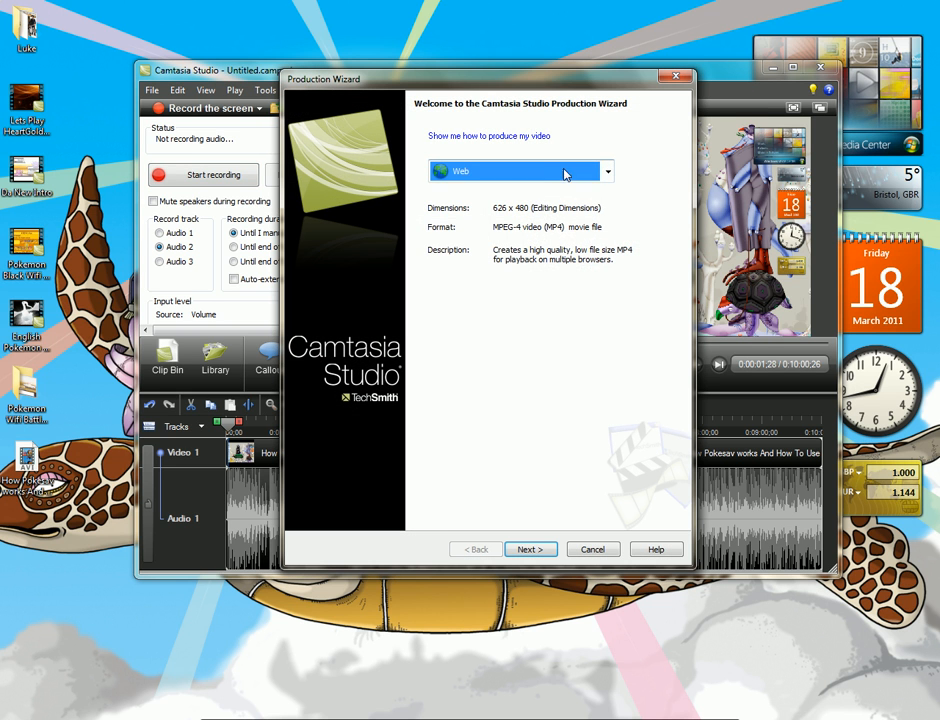
{"action": "left_click", "coordinate": [606, 172]}
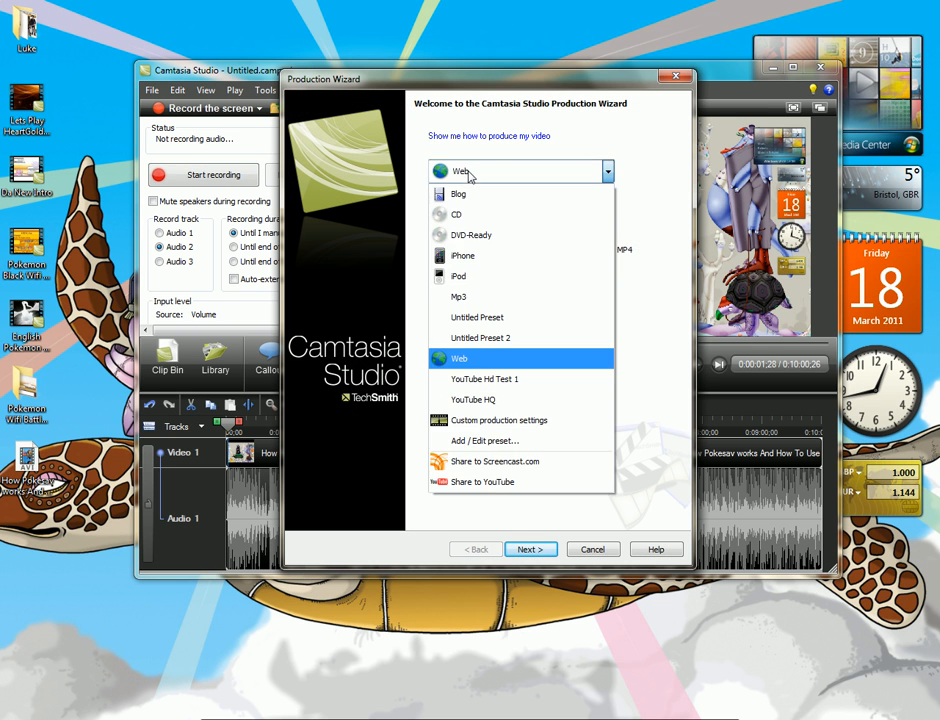
{"action": "left_click", "coordinate": [521, 422]}
{"action": "left_click", "coordinate": [538, 551]}
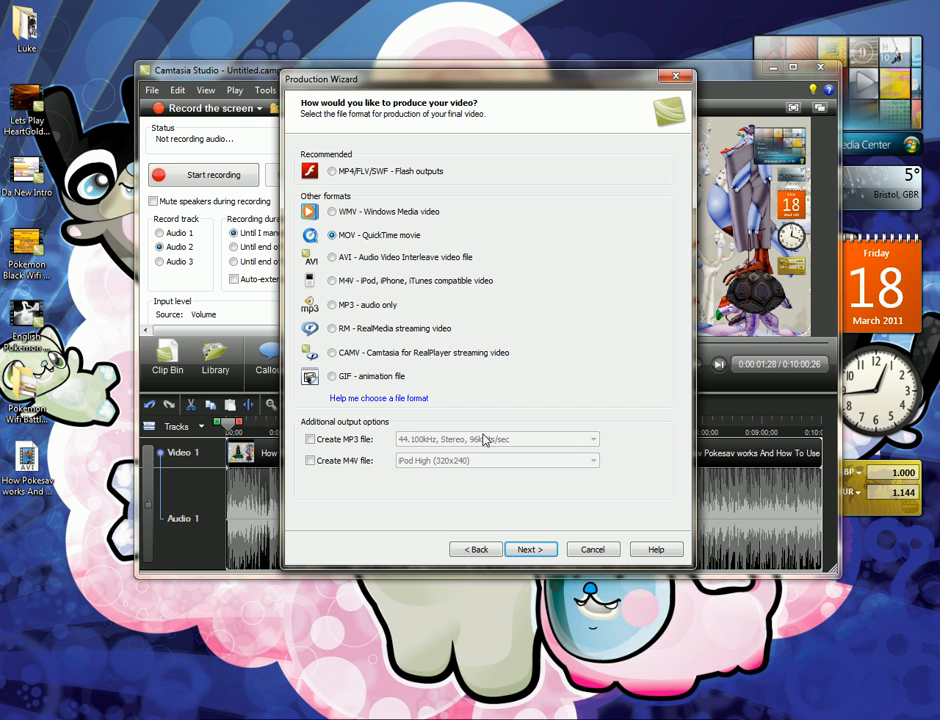
{"action": "left_click", "coordinate": [537, 551]}
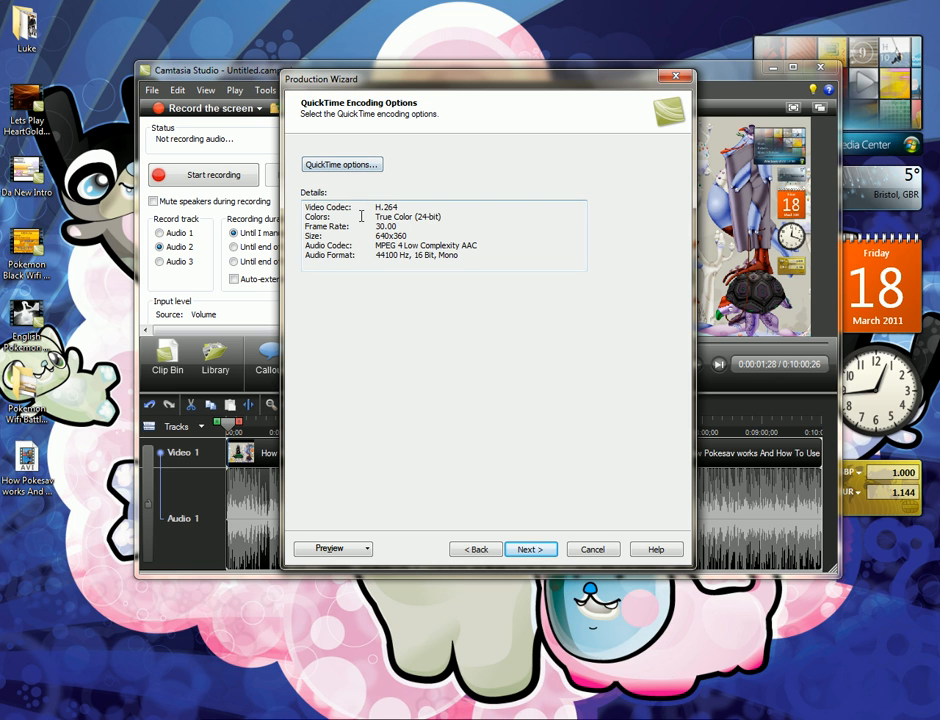
Review the QuickTime encoding details, checking the codec, frame rate, and size entries
{"action": "left_click_drag", "start_coordinate": [370, 207], "coordinate": [495, 294]}
{"action": "left_click", "coordinate": [462, 227]}
{"action": "left_click_drag", "start_coordinate": [373, 228], "coordinate": [434, 234]}
{"action": "left_click", "coordinate": [434, 228]}
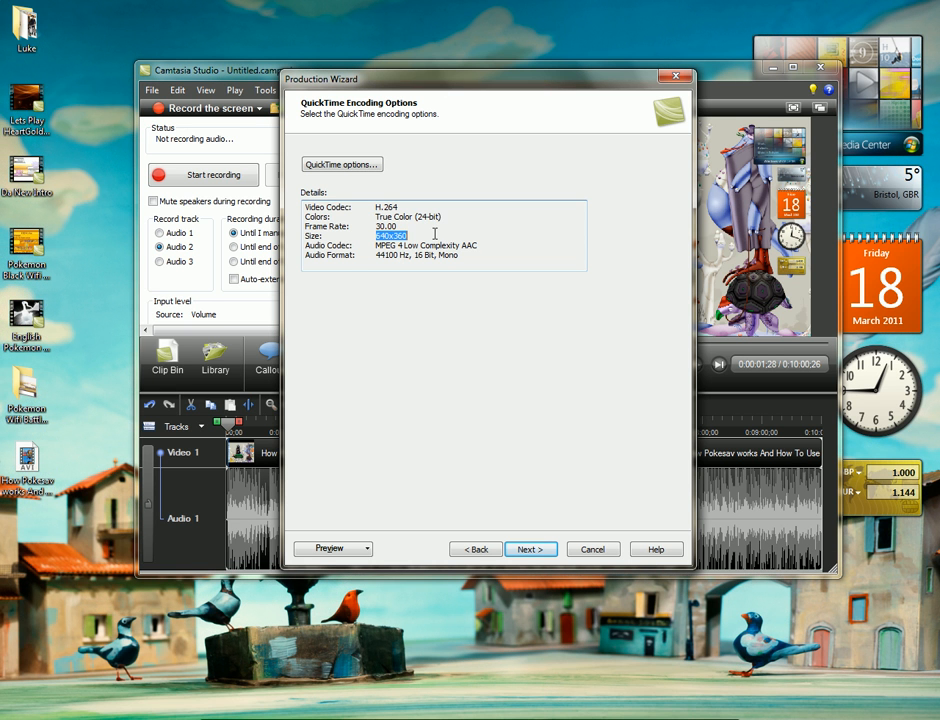
{"action": "left_click", "coordinate": [434, 234]}
Inspect the QuickTime movie settings and their standard video compression settings, and cancel out of both without changes
{"action": "left_click", "coordinate": [334, 168]}
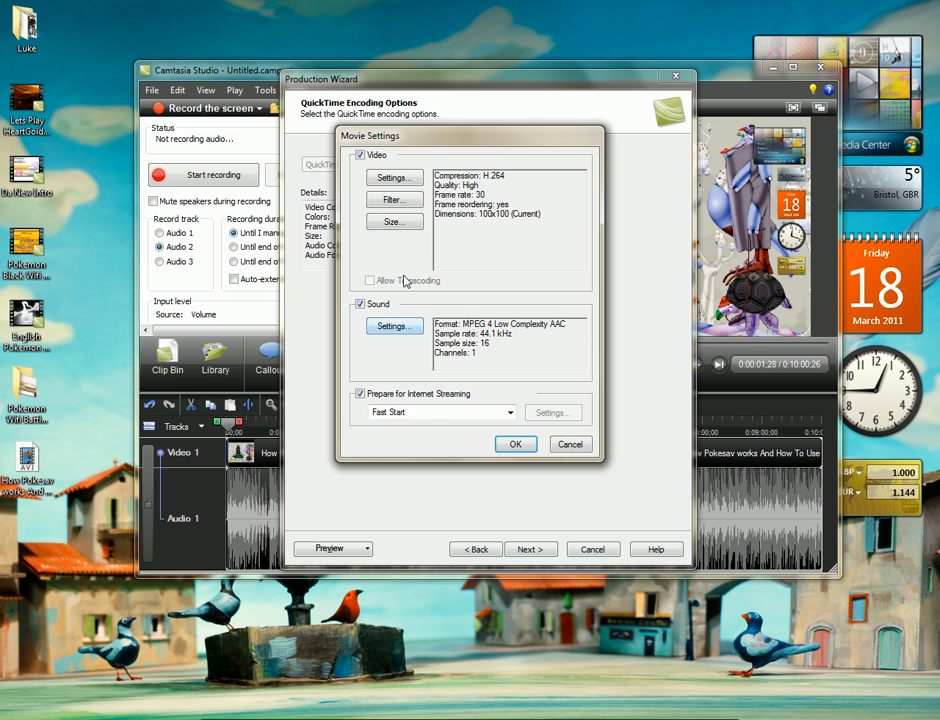
{"action": "left_click", "coordinate": [406, 183]}
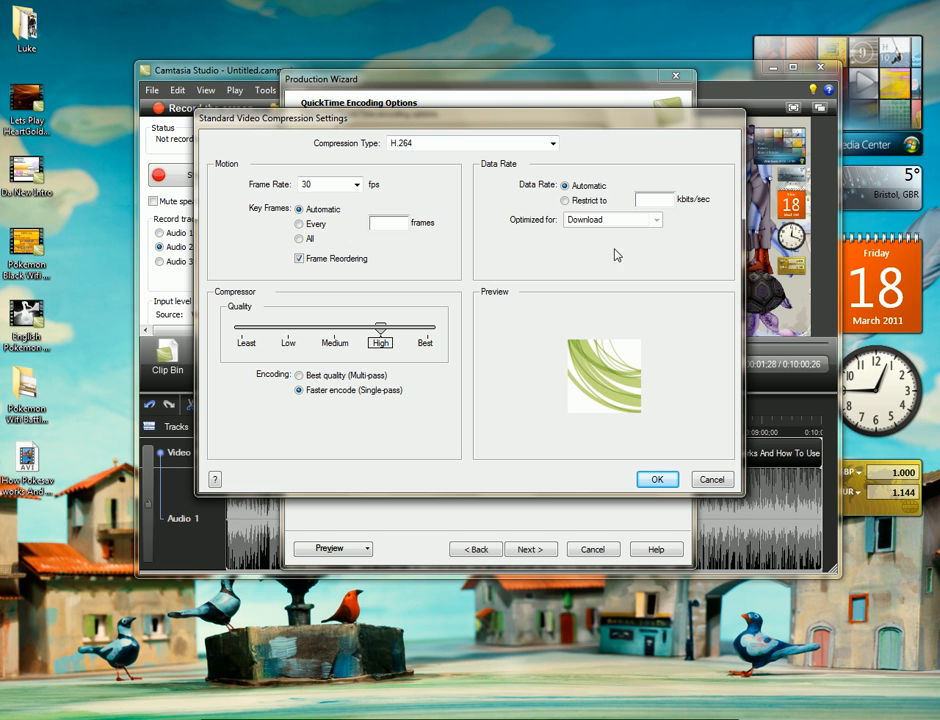
{"action": "left_click", "coordinate": [708, 478]}
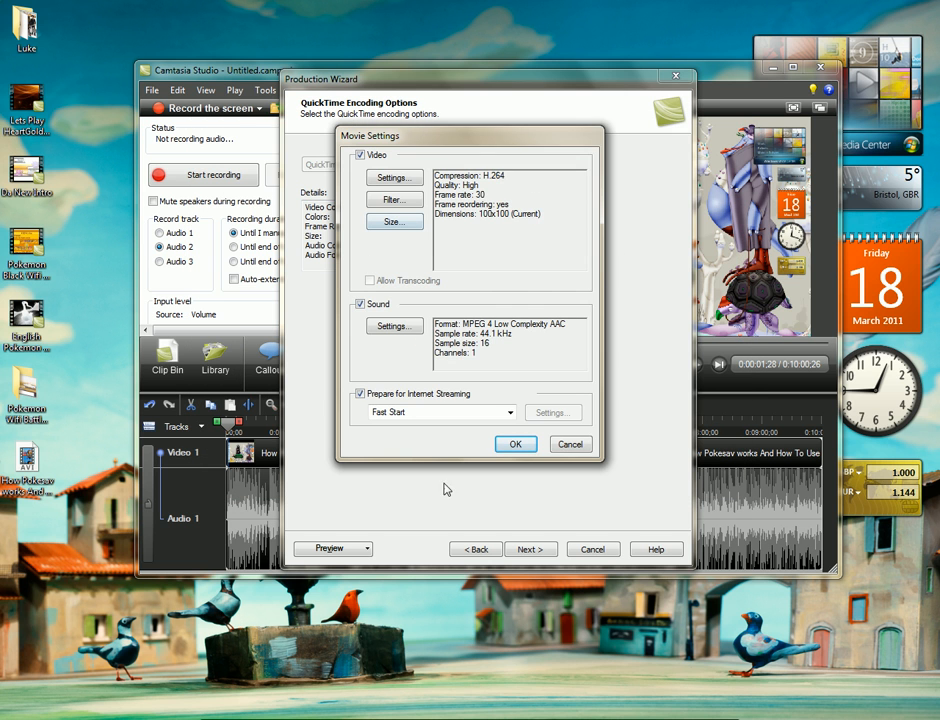
{"action": "left_click", "coordinate": [570, 445]}
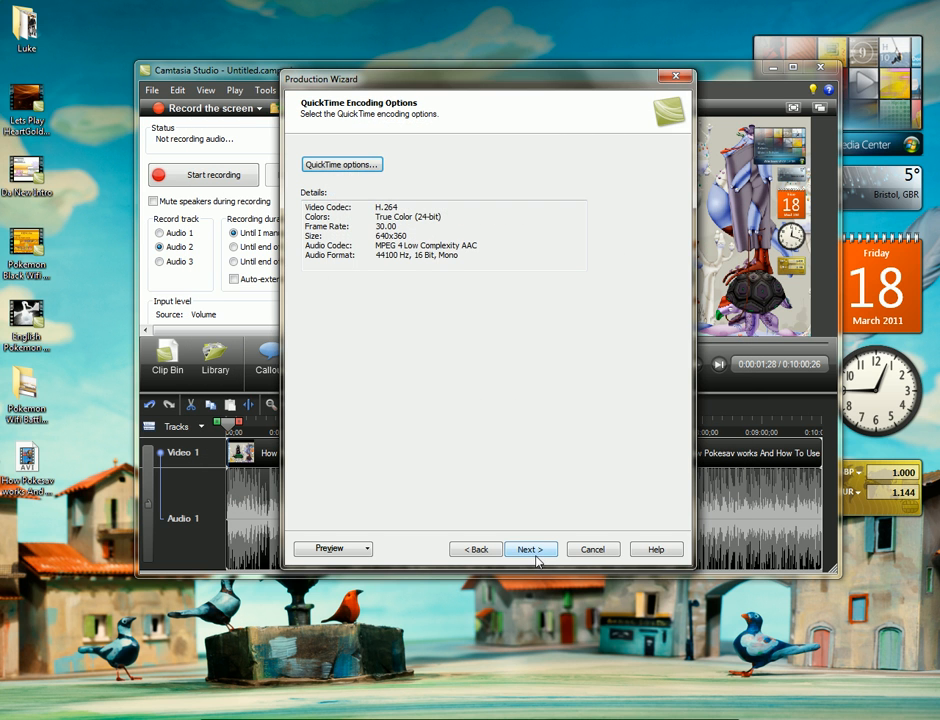
Keep the custom video size of 626x480, preview the marker options, and return to the Video Options page
{"action": "left_click", "coordinate": [536, 552]}
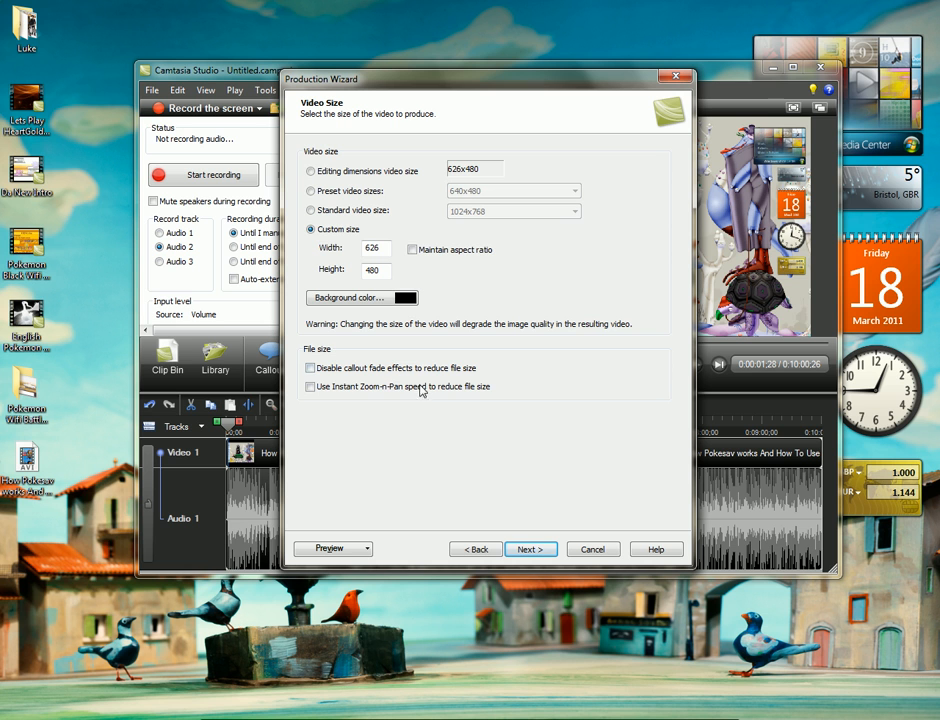
{"action": "left_click", "coordinate": [535, 549]}
{"action": "left_click", "coordinate": [541, 549]}
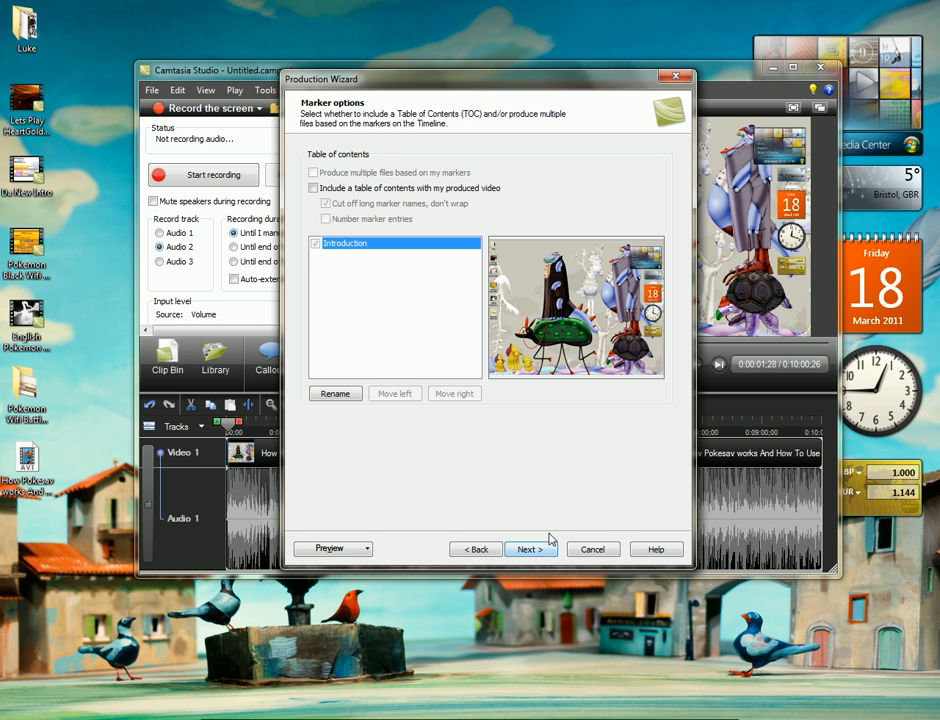
{"action": "left_click", "coordinate": [485, 549]}
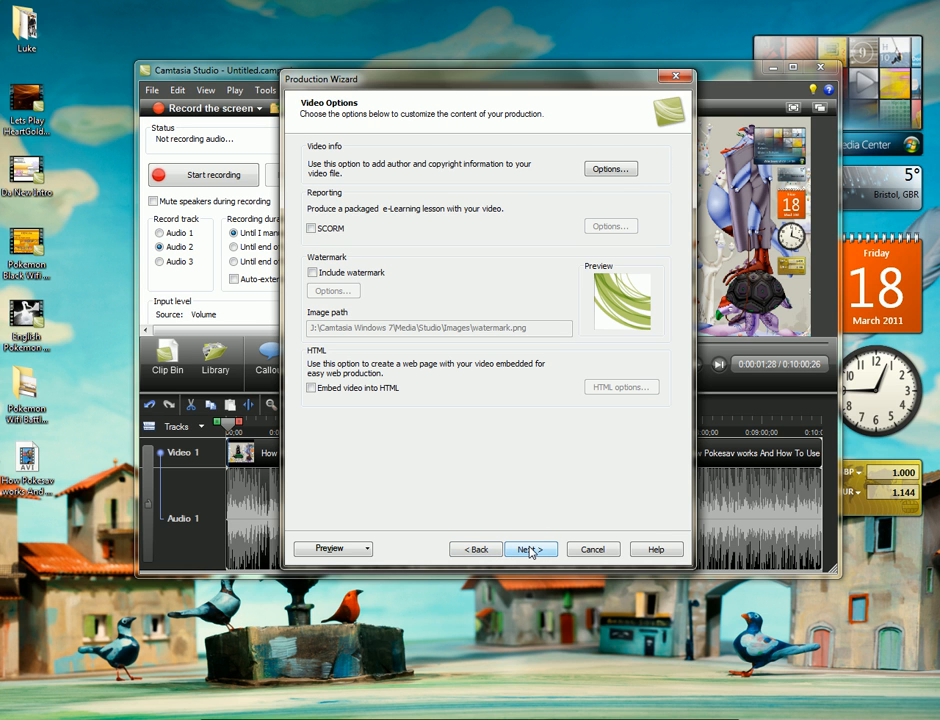
{"action": "left_click", "coordinate": [529, 548]}
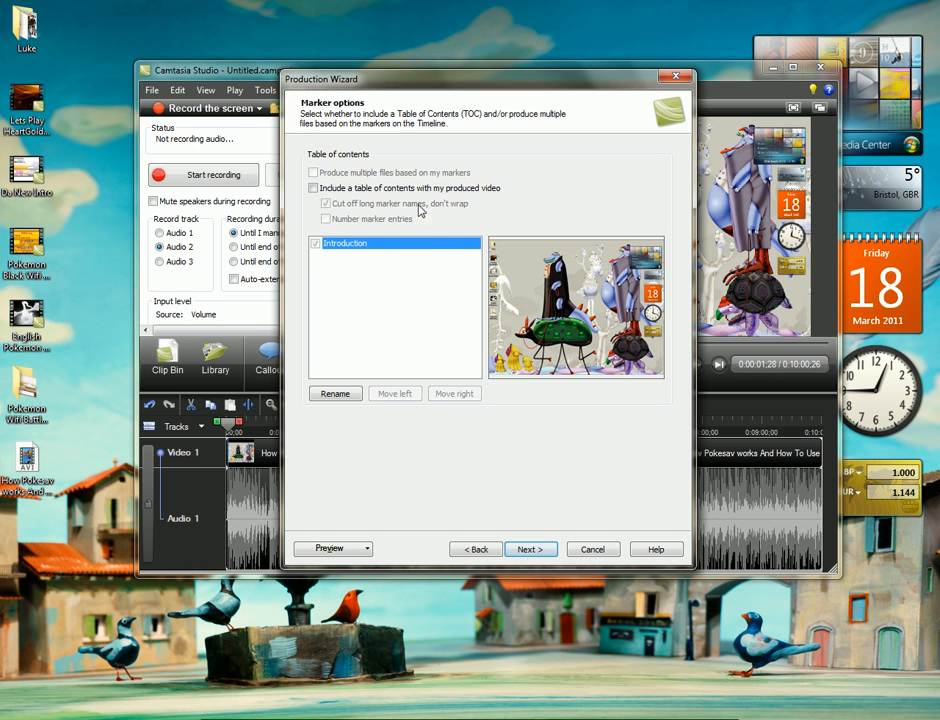
{"action": "left_click", "coordinate": [484, 551]}
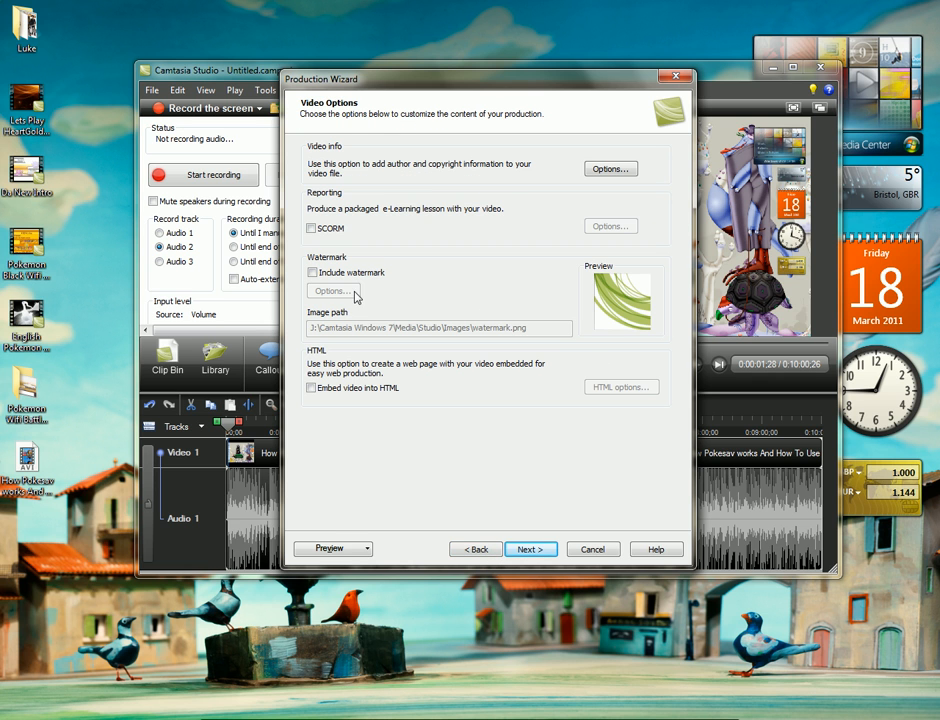
Try including a watermark, turn it off again, and continue past the marker options to the output file page
{"action": "left_click", "coordinate": [316, 273]}
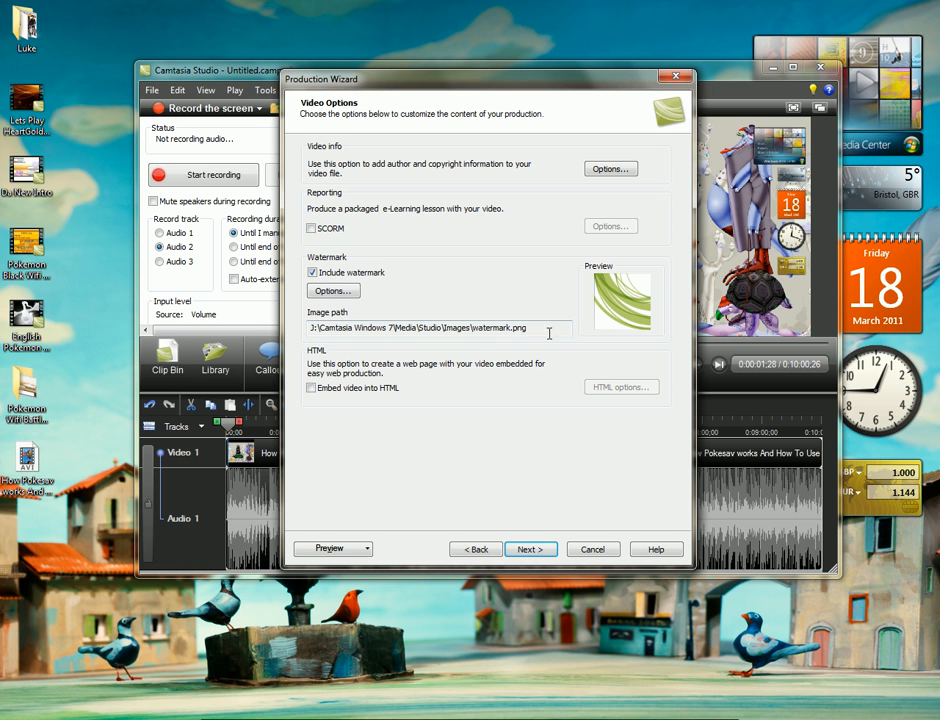
{"action": "left_click", "coordinate": [313, 272]}
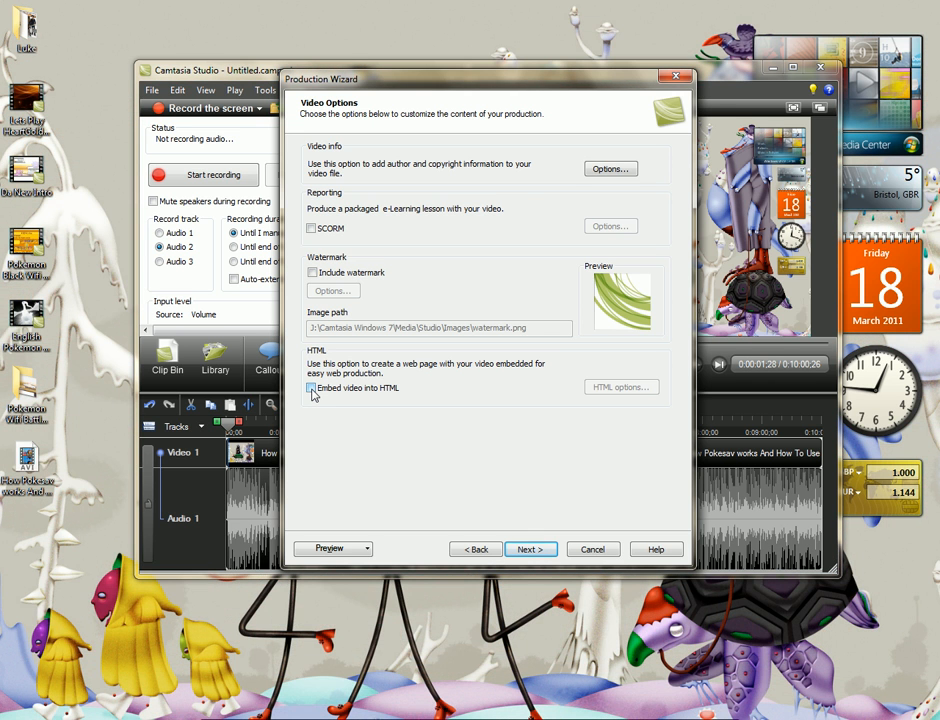
{"action": "left_click", "coordinate": [533, 550]}
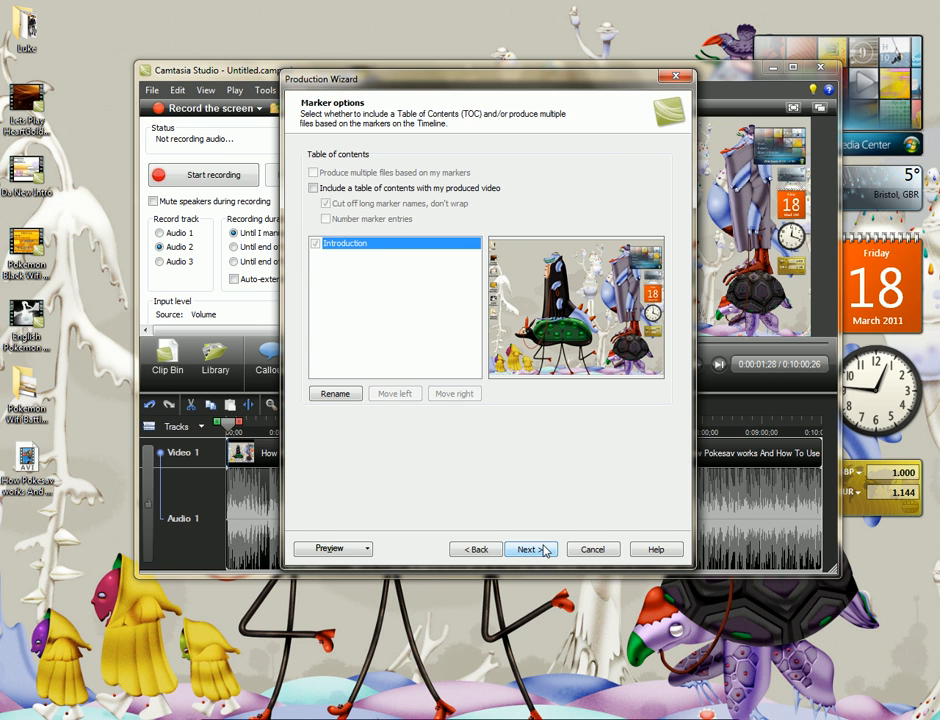
{"action": "left_click", "coordinate": [544, 551]}
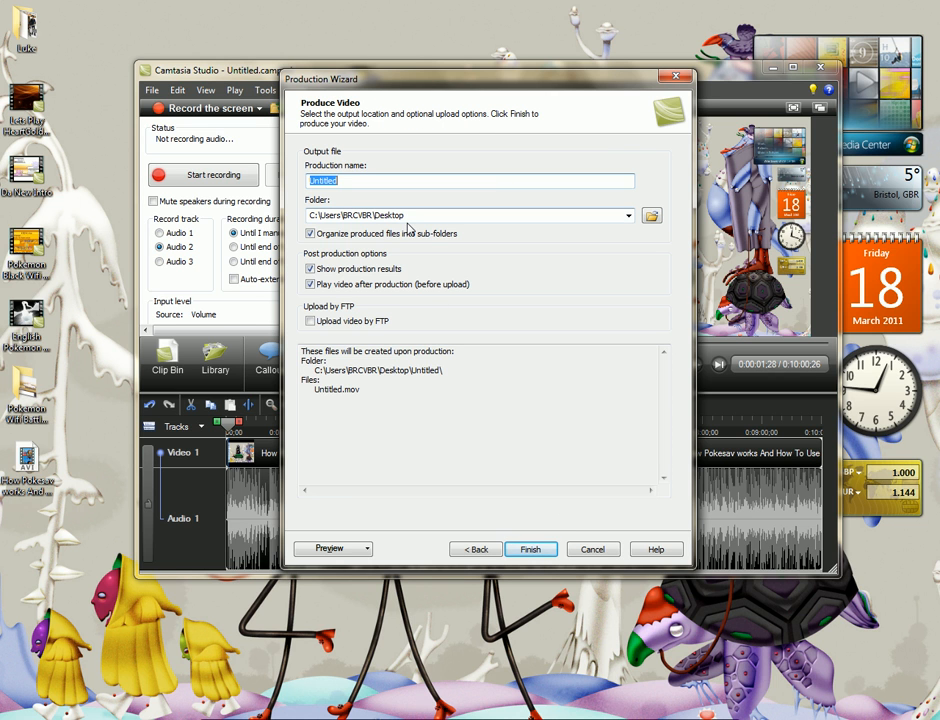
Name the production "whatever you lioke", start rendering it, and cancel the rendering
{"action": "type", "text": "whatever"}
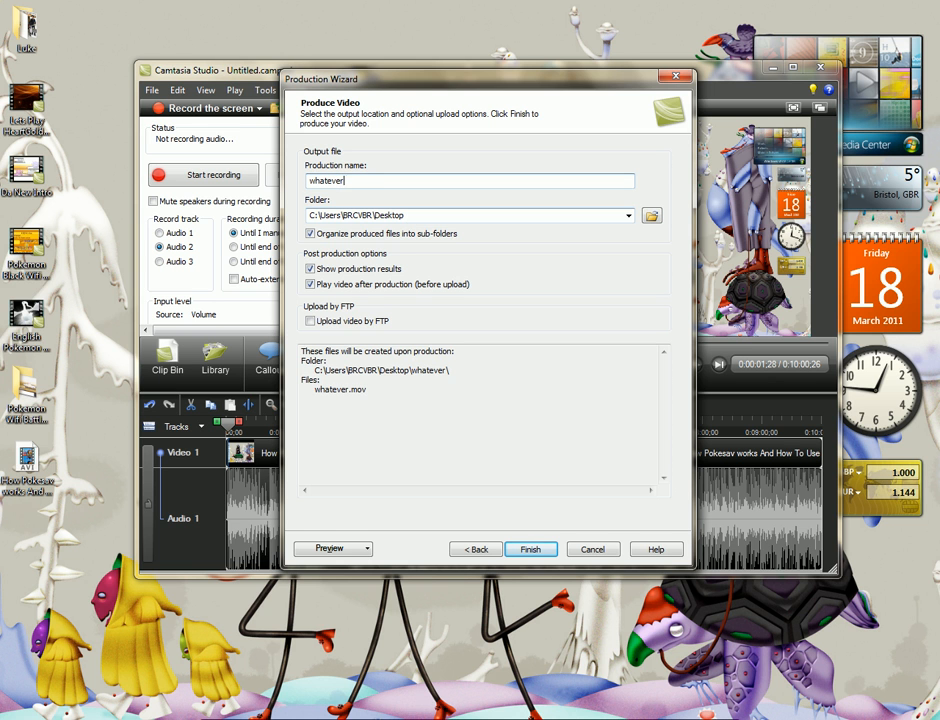
{"action": "type", "text": " you lioke"}
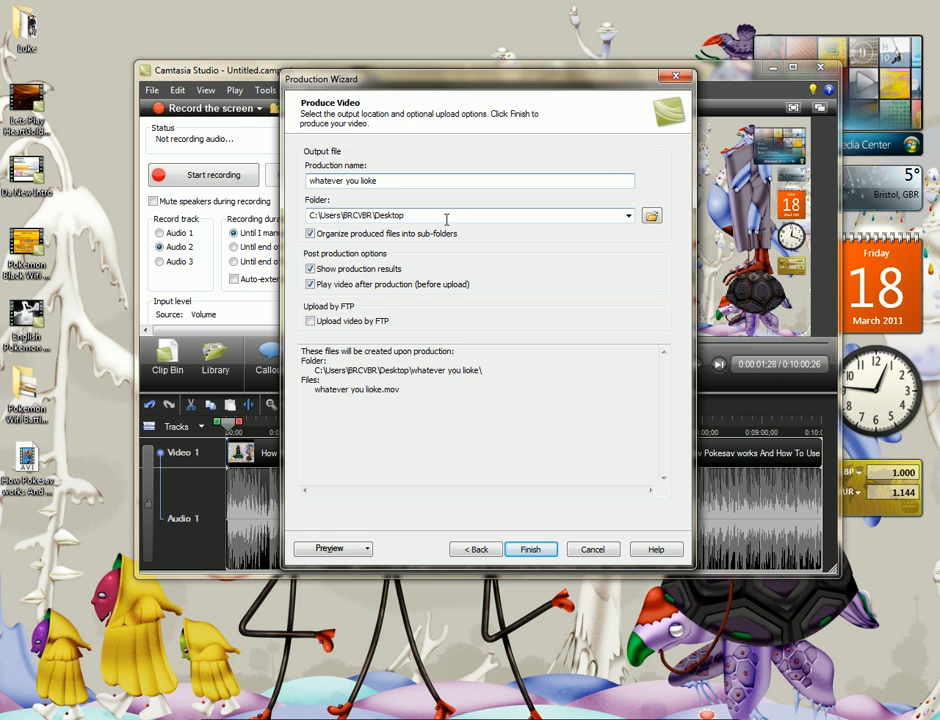
{"action": "key", "text": "Return"}
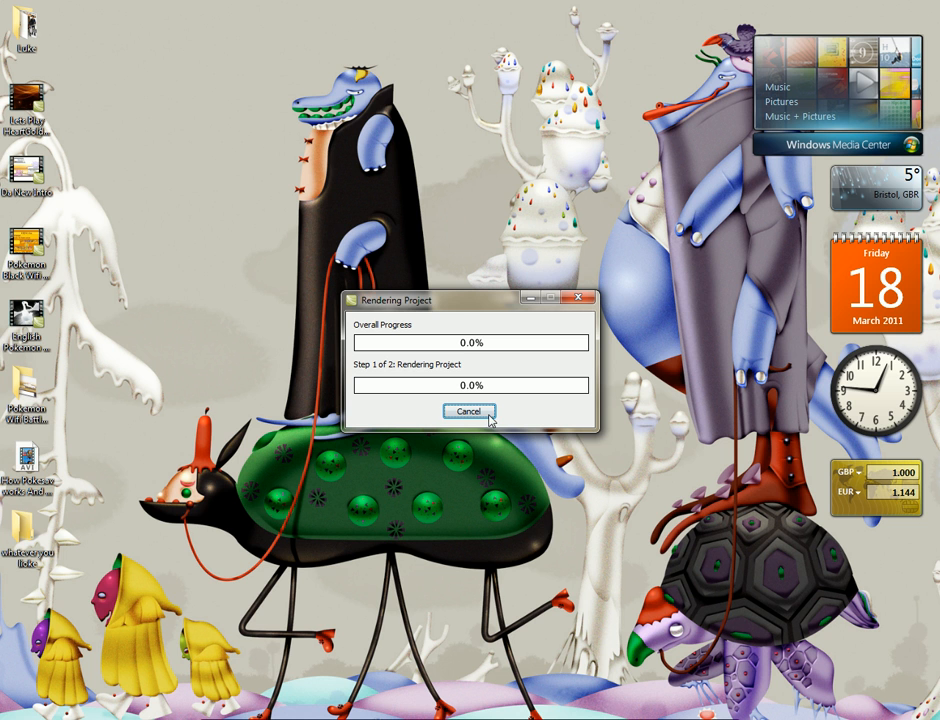
{"action": "left_click", "coordinate": [487, 411]}
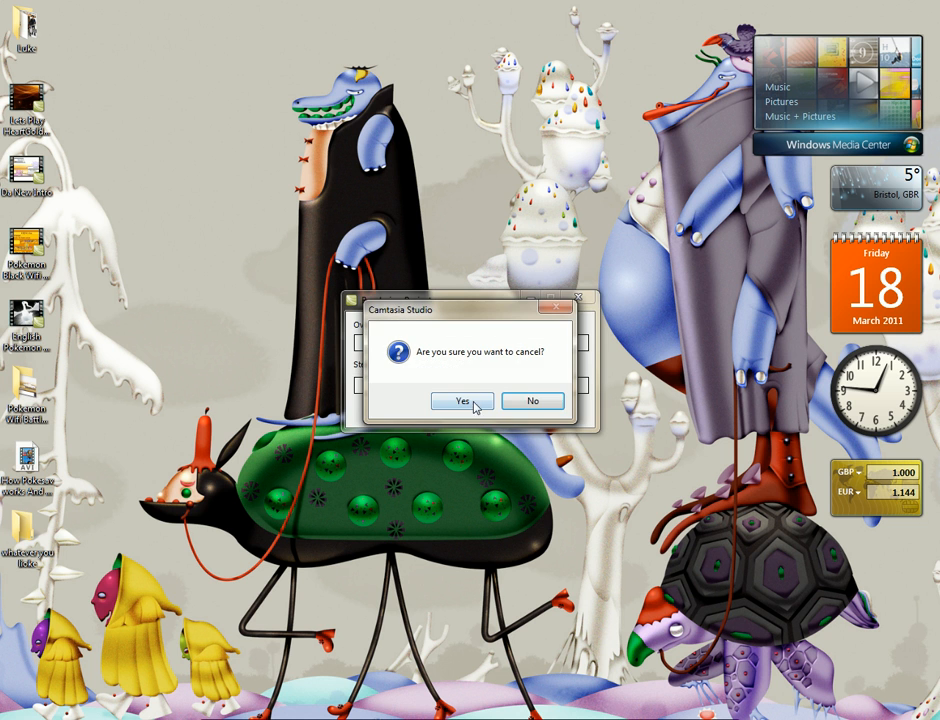
{"action": "left_click", "coordinate": [474, 399]}
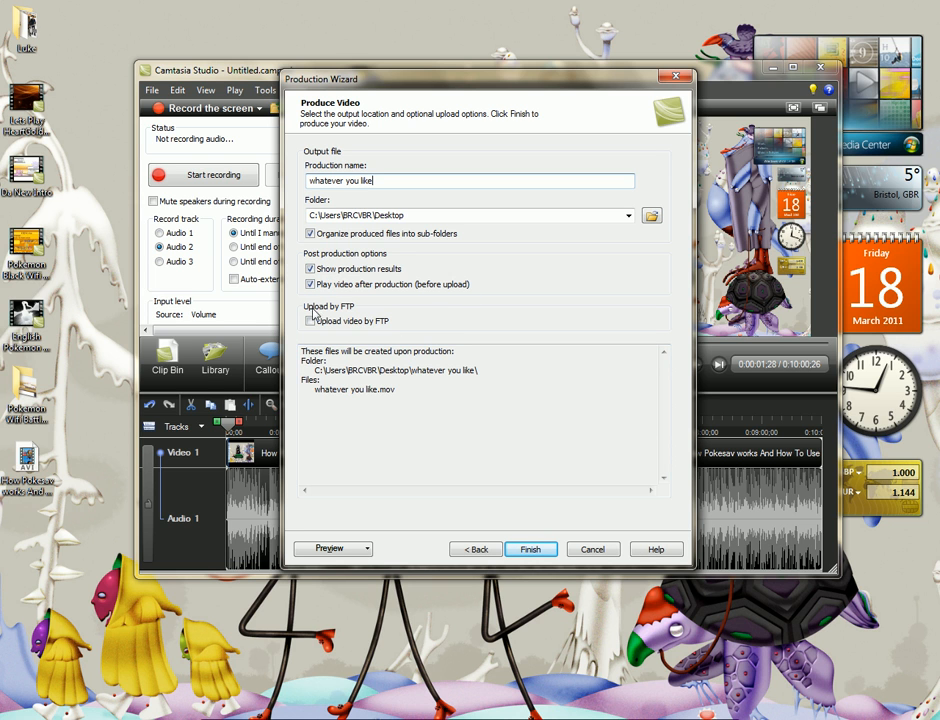
Render the production as "whatever you like" in the Desktop folder, and cancel the rendering
{"action": "left_click_drag", "start_coordinate": [309, 215], "coordinate": [413, 216]}
{"action": "left_click", "coordinate": [416, 216]}
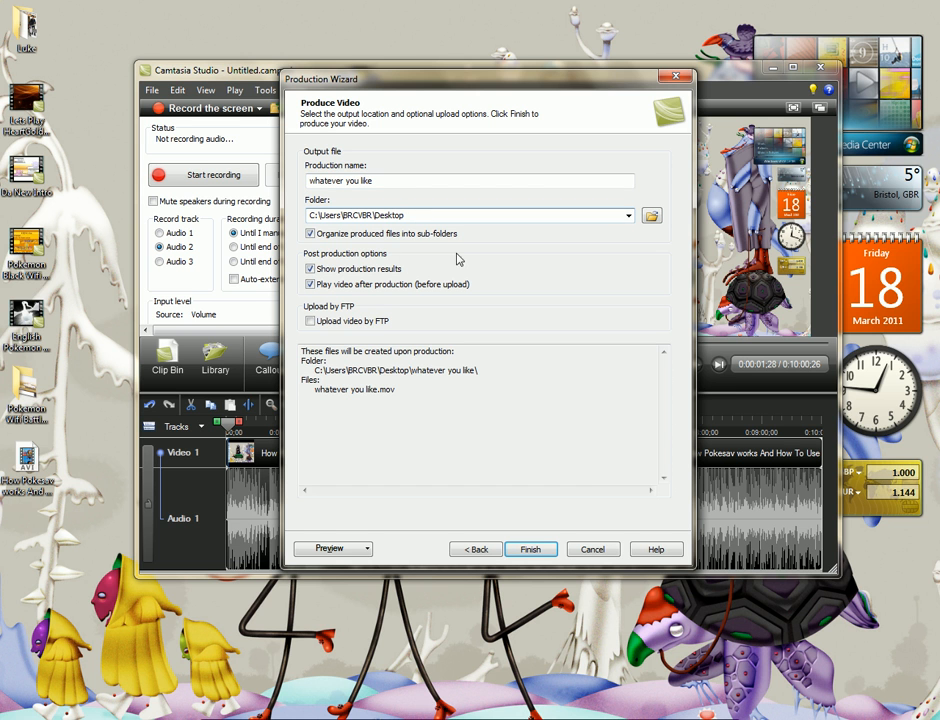
{"action": "left_click", "coordinate": [530, 549]}
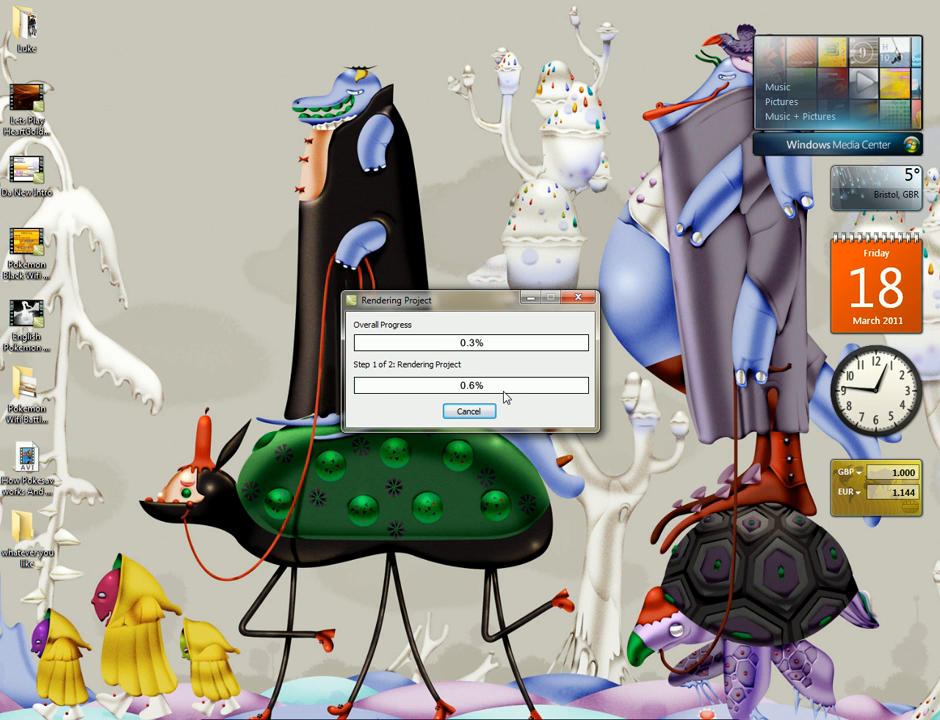
{"action": "left_click", "coordinate": [462, 408]}
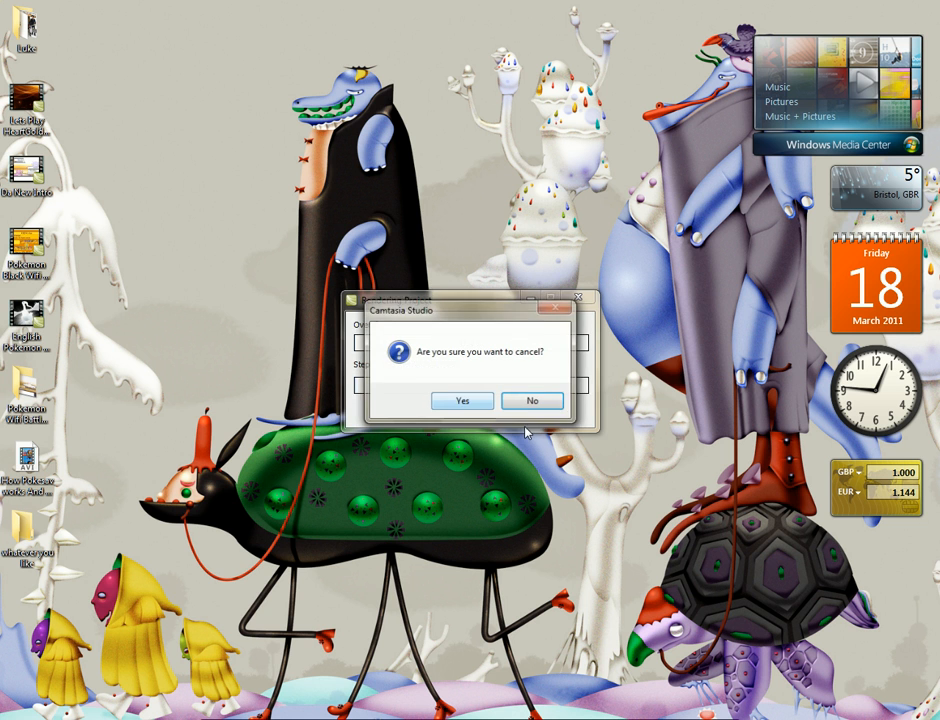
{"action": "left_click", "coordinate": [460, 398]}
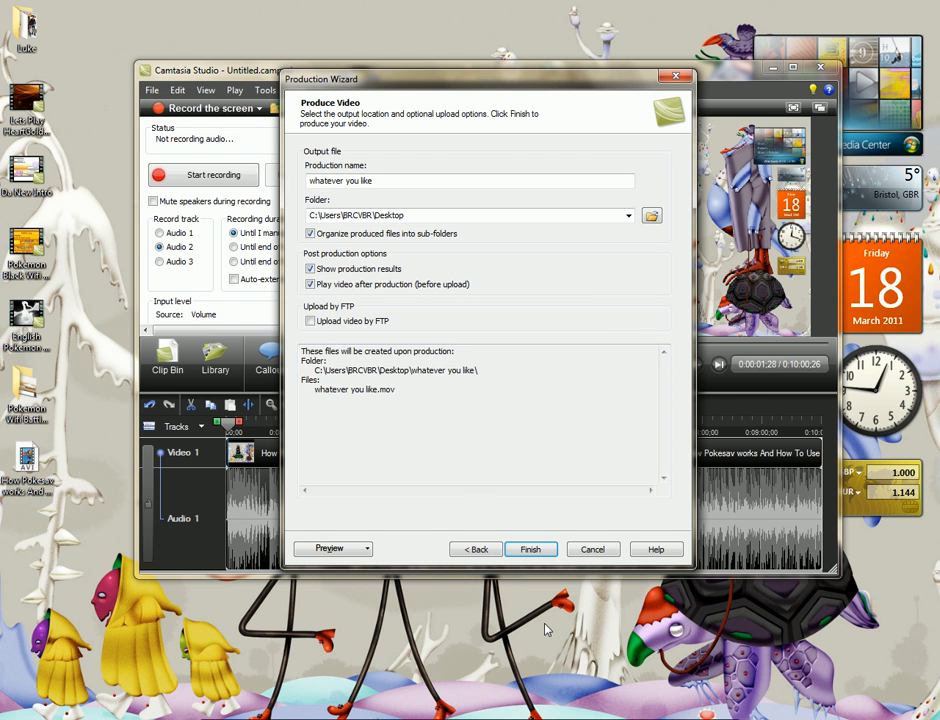
Leave the production wizard and close Camtasia Studio without saving the project
{"action": "left_click", "coordinate": [594, 552]}
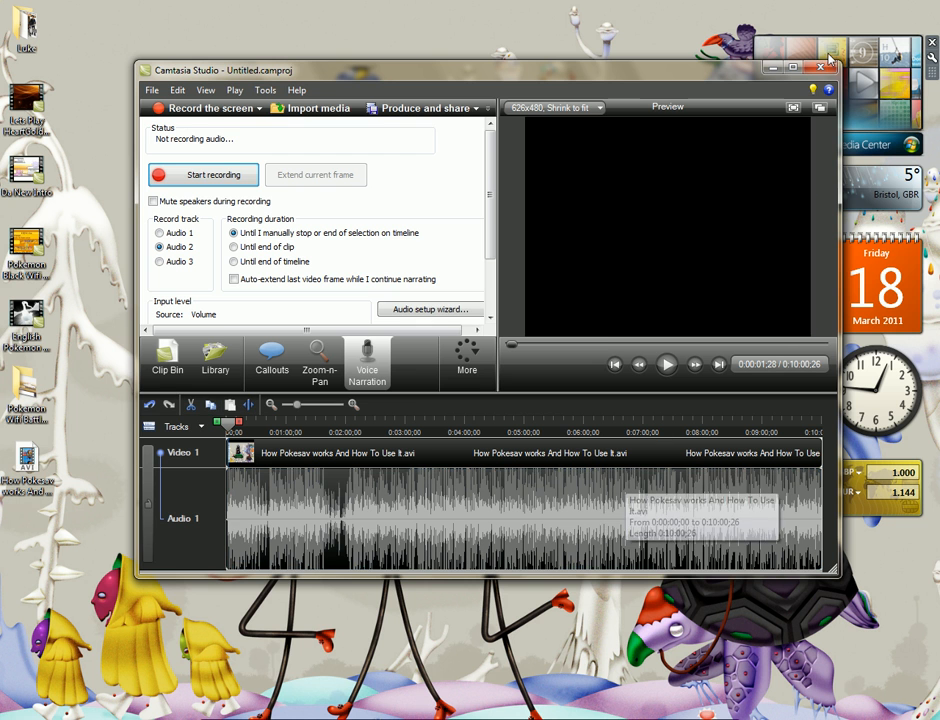
{"action": "left_click", "coordinate": [828, 72]}
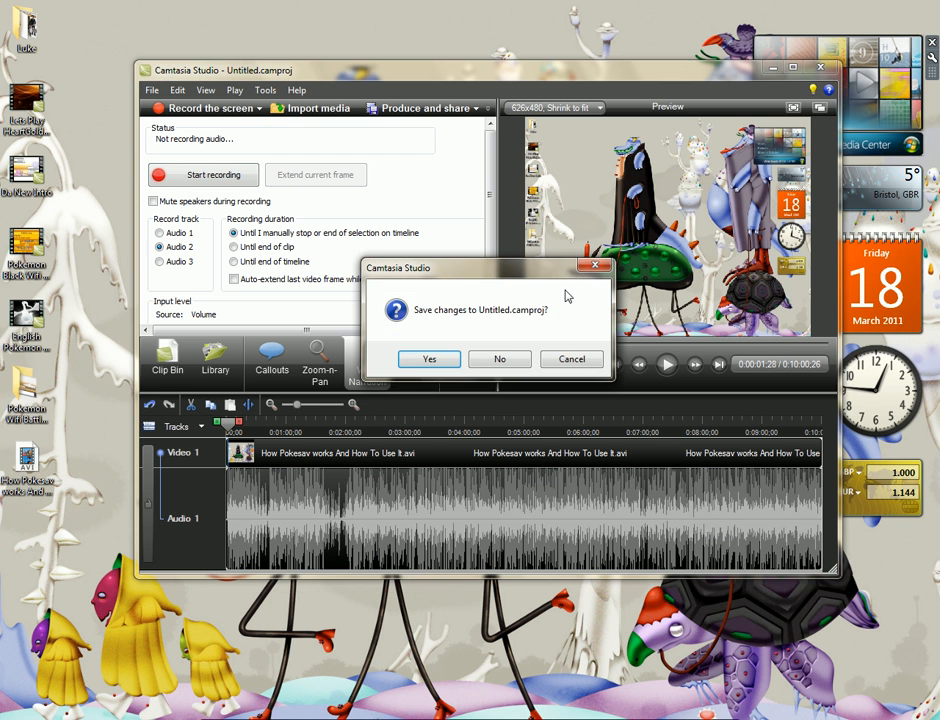
{"action": "left_click", "coordinate": [514, 359]}
Move the "How Pokesav works And How To Use It" AVI to a free desktop spot and open Windows Live Movie Maker
{"action": "left_click_drag", "start_coordinate": [25, 462], "coordinate": [314, 287]}
{"action": "left_click", "coordinate": [315, 288]}
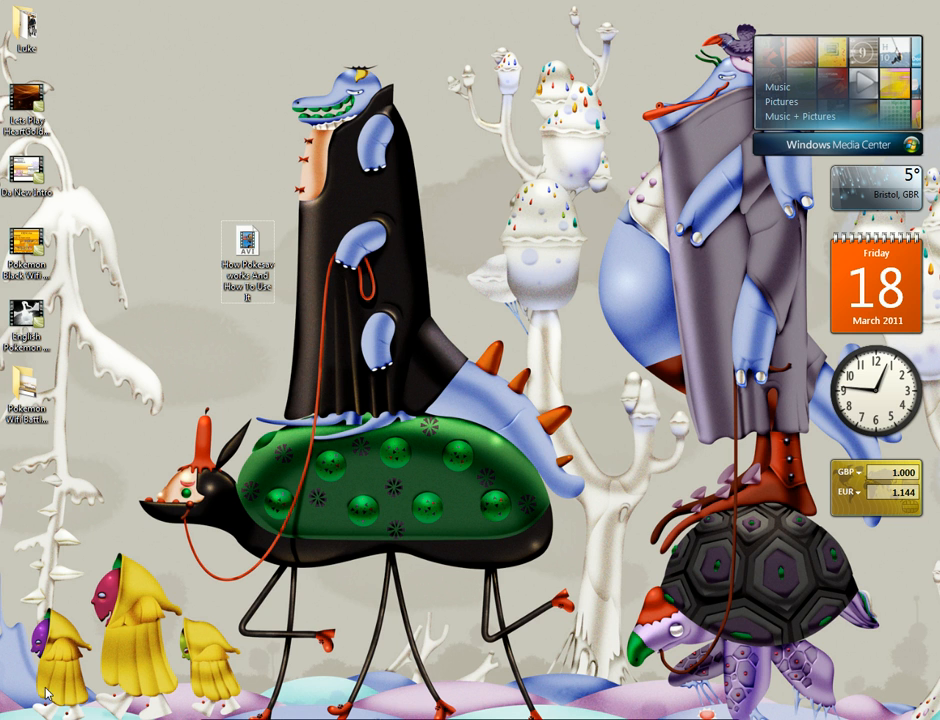
{"action": "left_click", "coordinate": [57, 718]}
{"action": "left_click", "coordinate": [57, 718]}
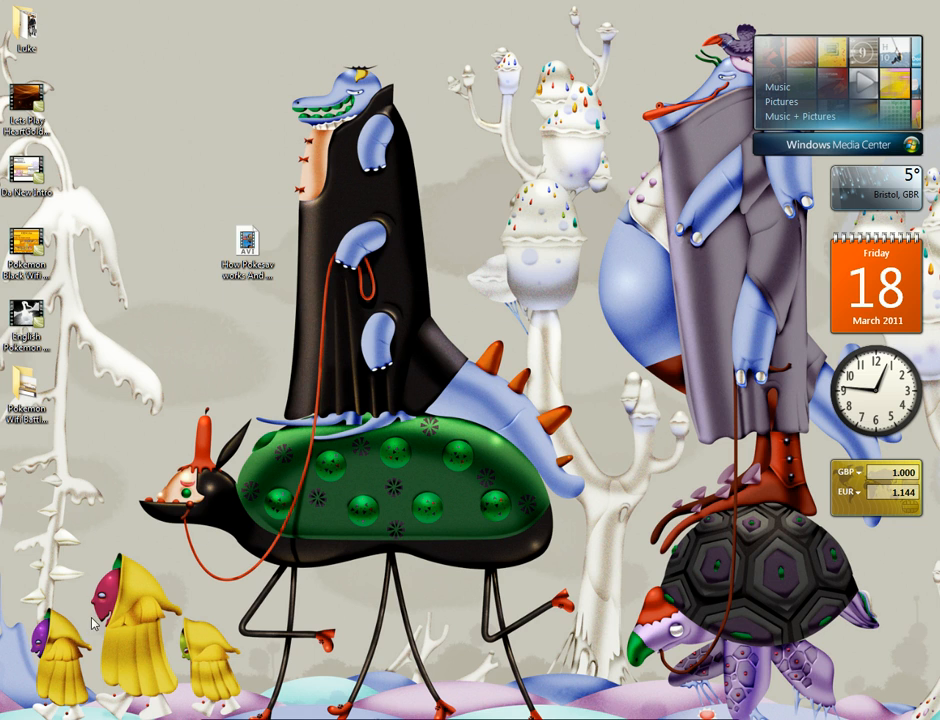
{"action": "left_click", "coordinate": [25, 718]}
{"action": "left_click", "coordinate": [57, 397]}
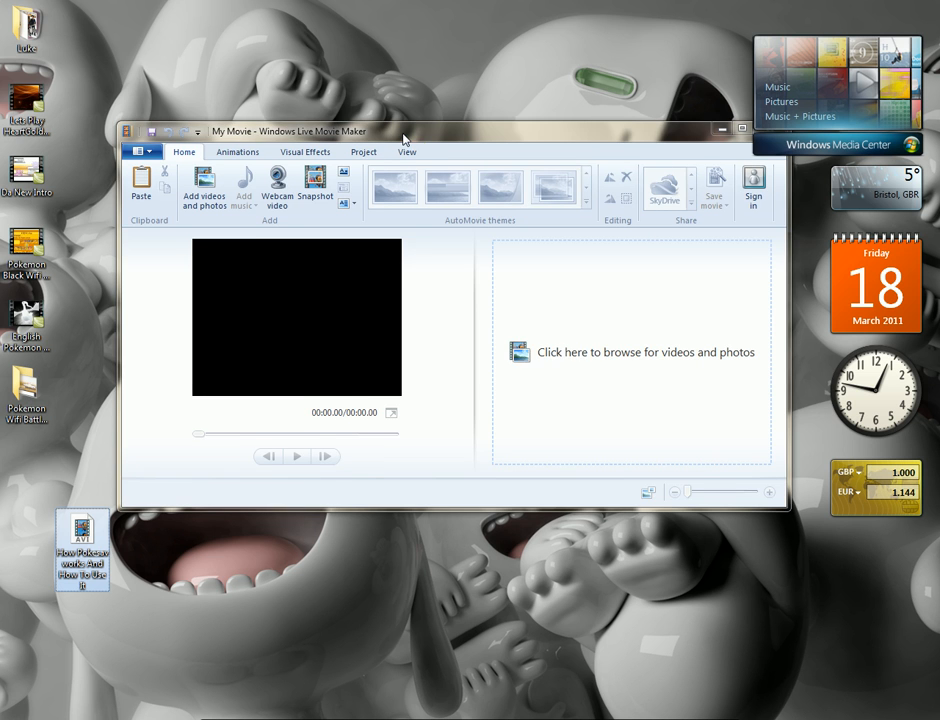
Reposition the Movie Maker window and add the "How Pokesav works And How To Use It" AVI from the desktop to the movie
{"action": "left_click_drag", "start_coordinate": [405, 138], "coordinate": [420, 94]}
{"action": "left_click_drag", "start_coordinate": [569, 466], "coordinate": [565, 496]}
{"action": "left_click_drag", "start_coordinate": [80, 540], "coordinate": [636, 270]}
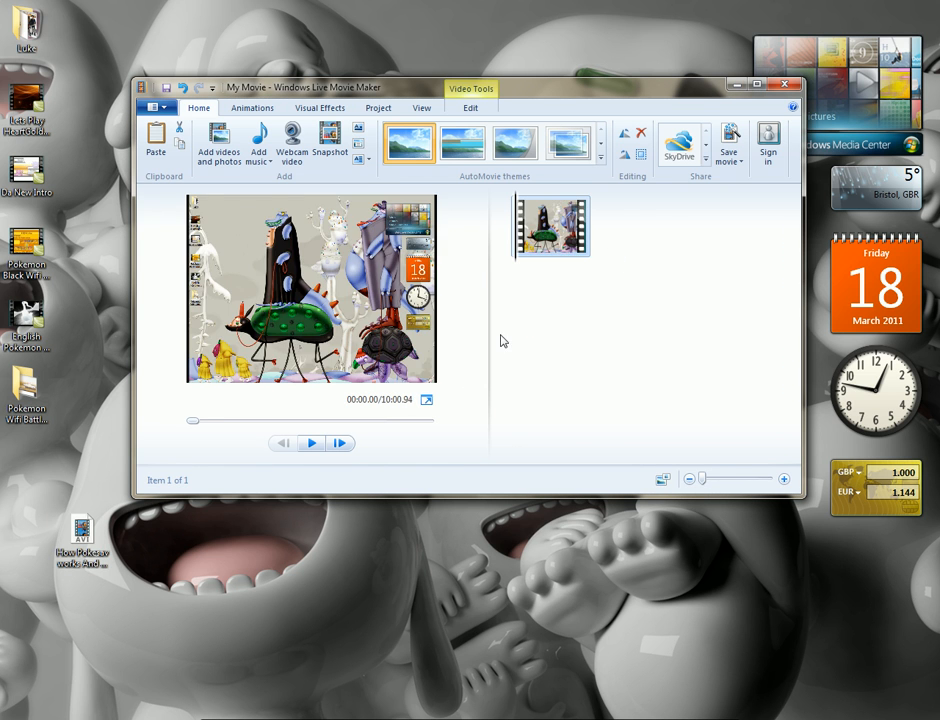
Play the added clip briefly in the preview and return the playhead to the start
{"action": "left_click", "coordinate": [313, 443]}
{"action": "left_click", "coordinate": [317, 443]}
{"action": "mouse_move", "coordinate": [197, 424]}
{"action": "left_mouse_down"}
{"action": "mouse_move", "coordinate": [413, 424]}
{"action": "mouse_move", "coordinate": [128, 418]}
{"action": "left_mouse_up"}
Open the personal folder on the desktop and look through its subfolders for the walkthrough intro video
{"action": "double_click", "coordinate": [24, 24]}
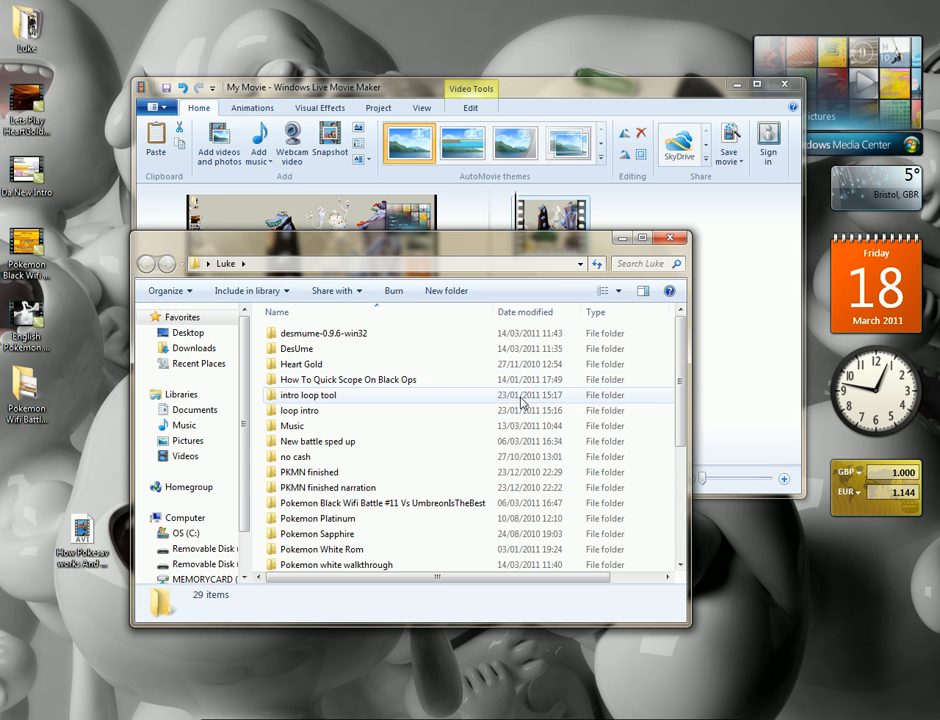
{"action": "scroll", "coordinate": [499, 481], "scroll_direction": "down", "scroll_amount": 1}
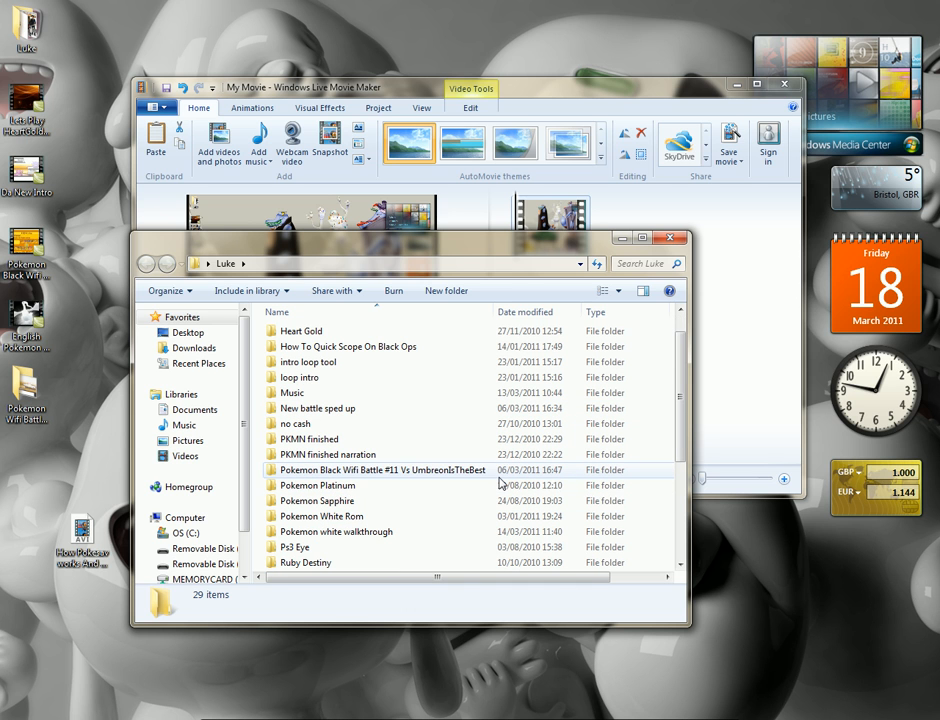
{"action": "double_click", "coordinate": [489, 533]}
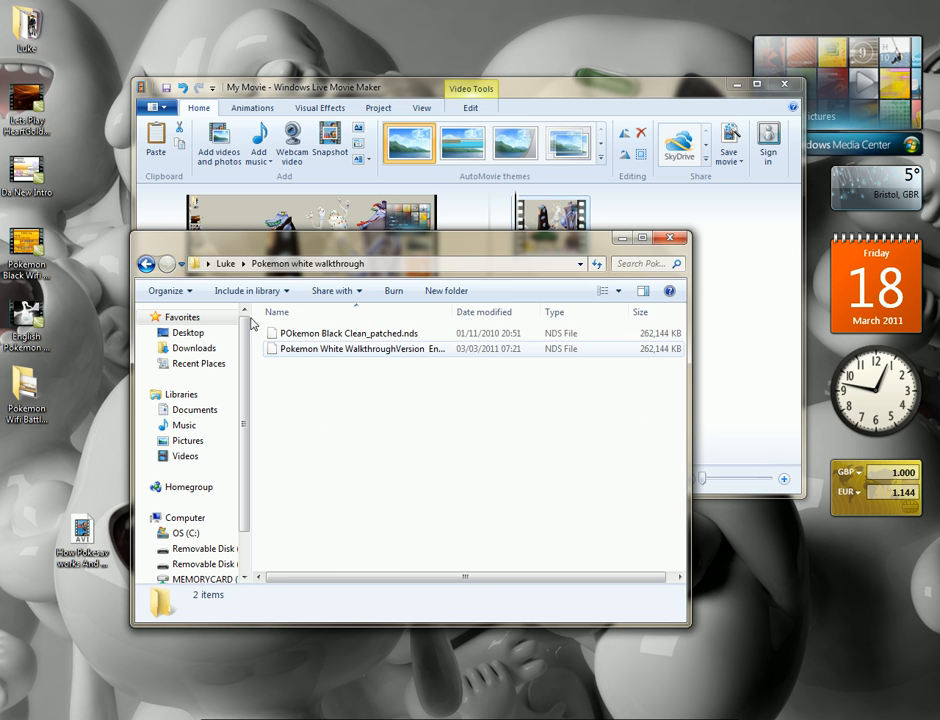
{"action": "key", "text": "BackSpace"}
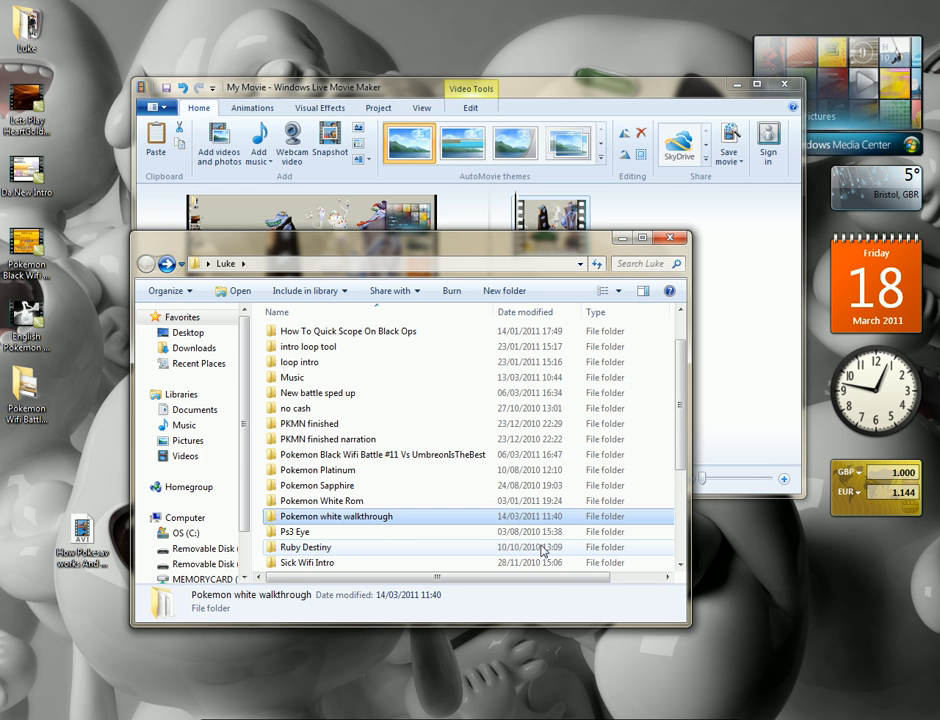
{"action": "scroll", "coordinate": [543, 551], "scroll_direction": "down", "scroll_amount": 2}
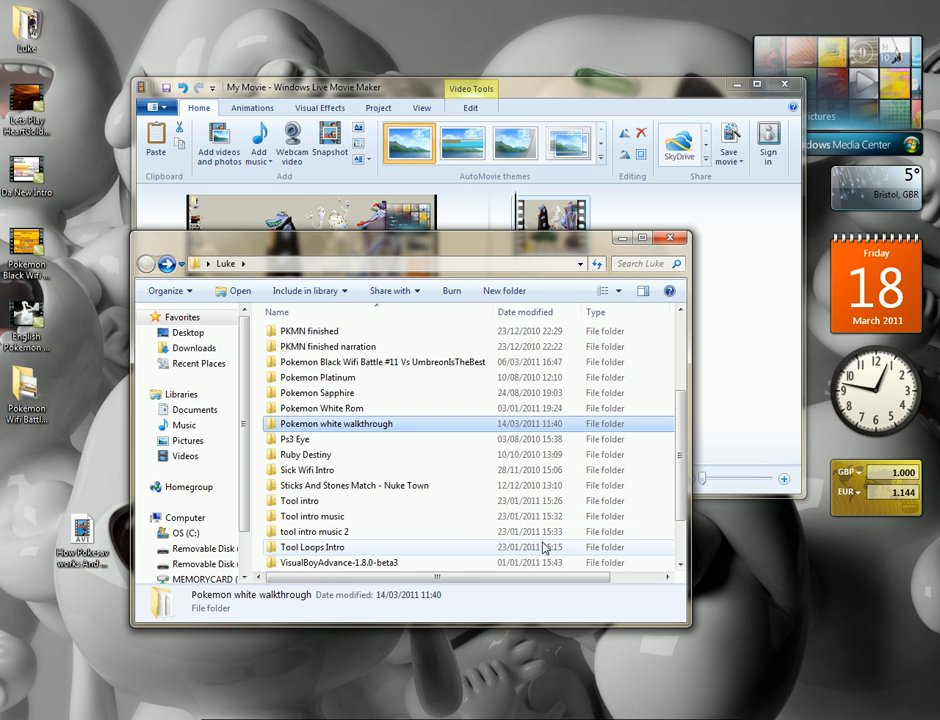
{"action": "double_click", "coordinate": [514, 500]}
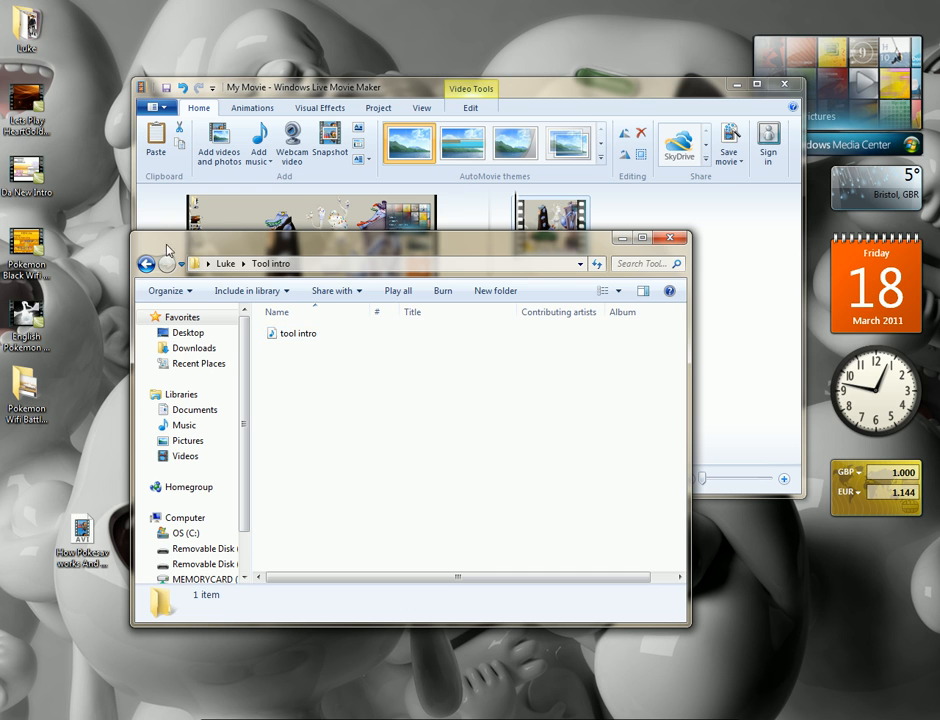
{"action": "key", "text": "BackSpace"}
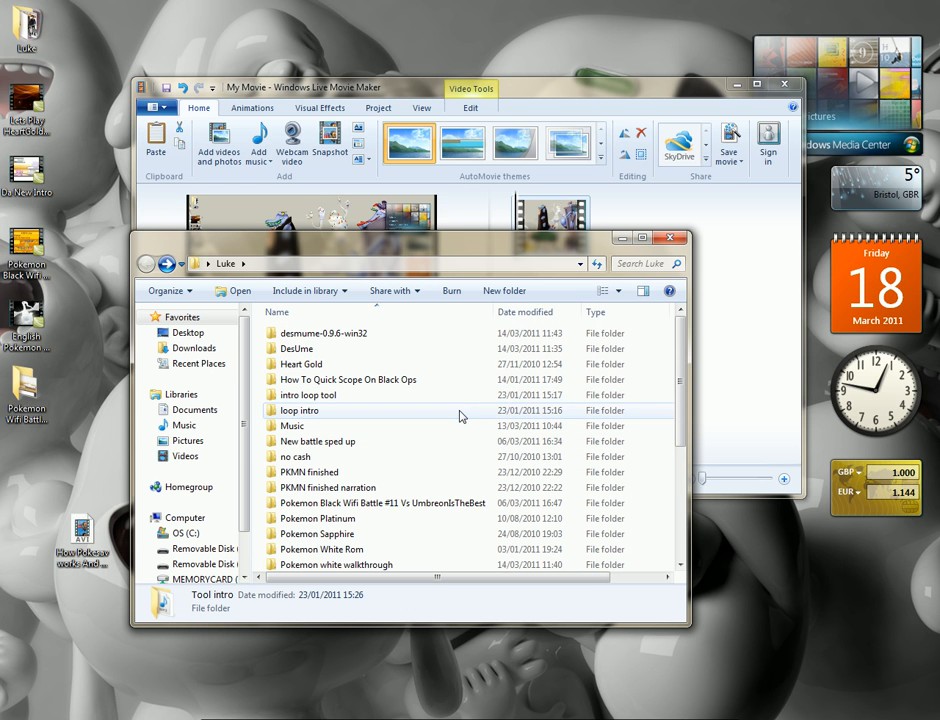
{"action": "double_click", "coordinate": [460, 411]}
{"action": "left_click", "coordinate": [146, 264]}
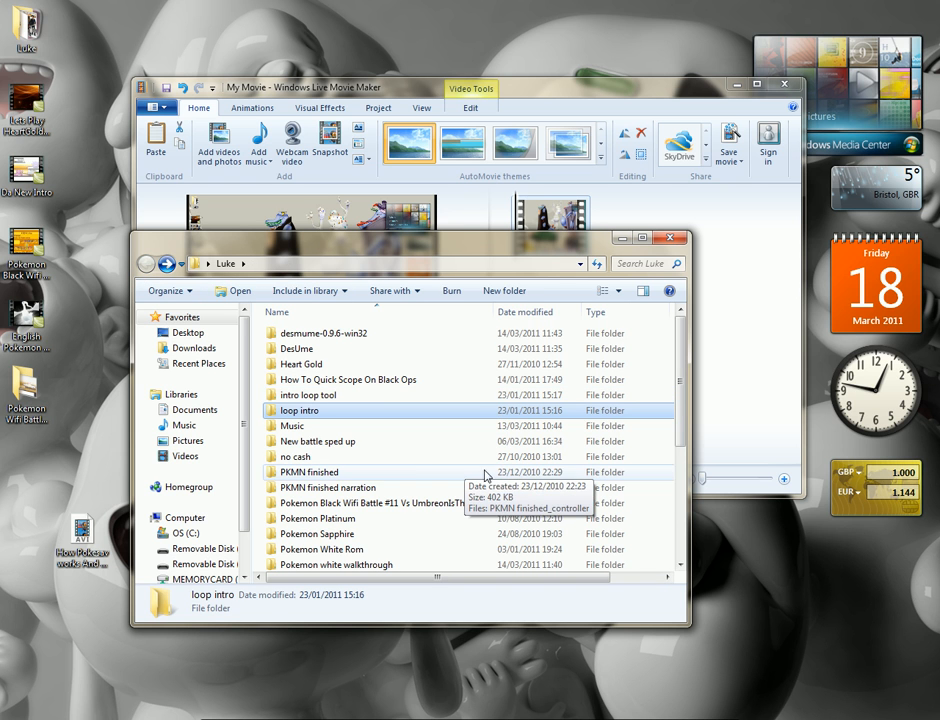
{"action": "scroll", "coordinate": [520, 550], "scroll_direction": "down", "scroll_amount": 2}
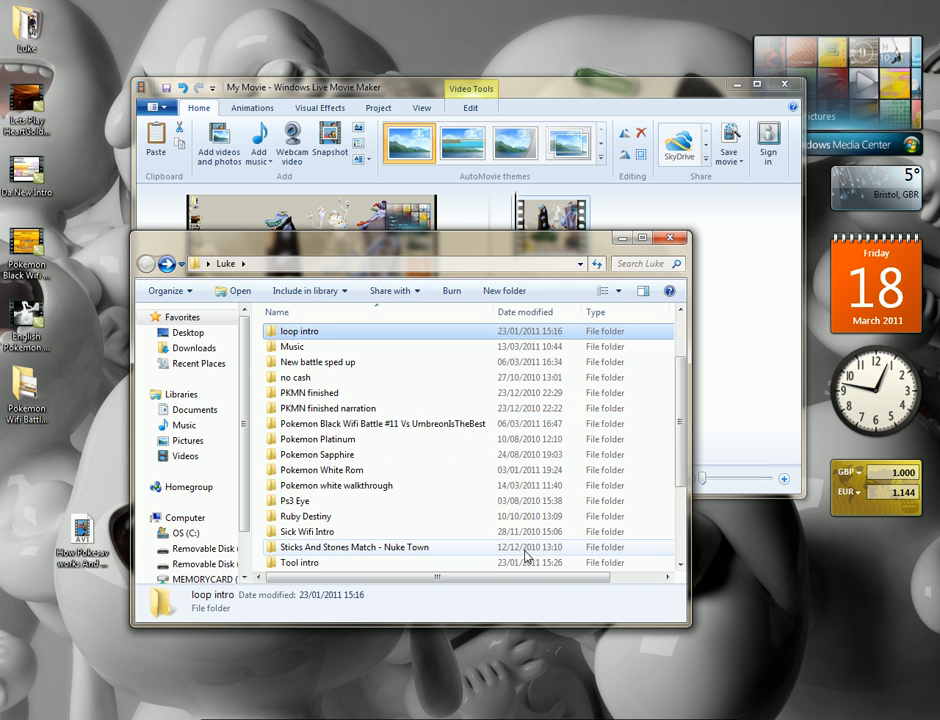
{"action": "scroll", "coordinate": [493, 516], "scroll_direction": "down", "scroll_amount": 3}
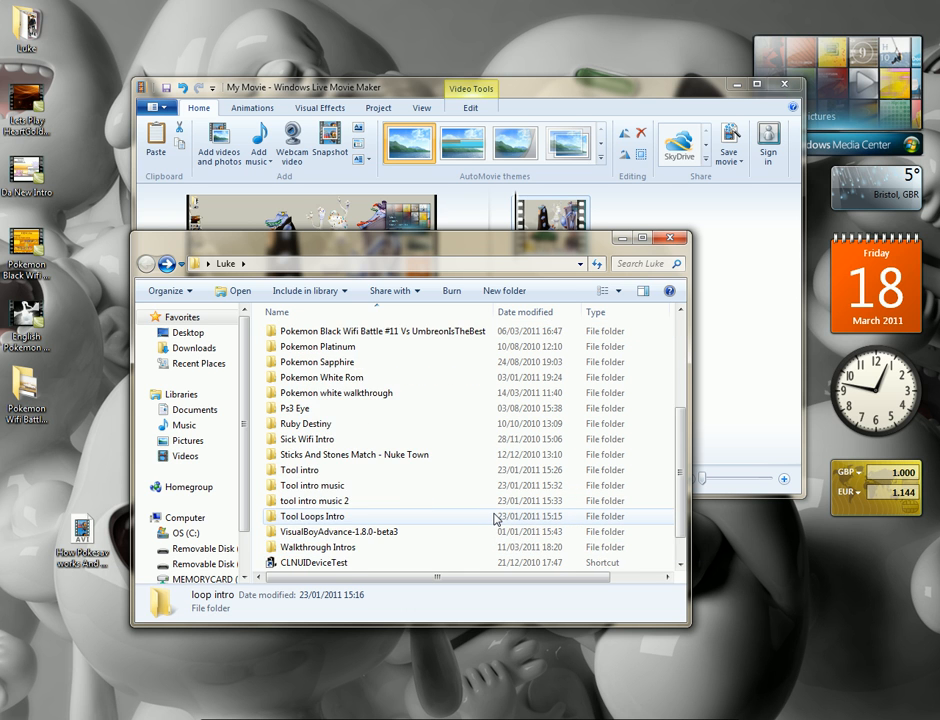
{"action": "scroll", "coordinate": [494, 518], "scroll_direction": "up", "scroll_amount": 1}
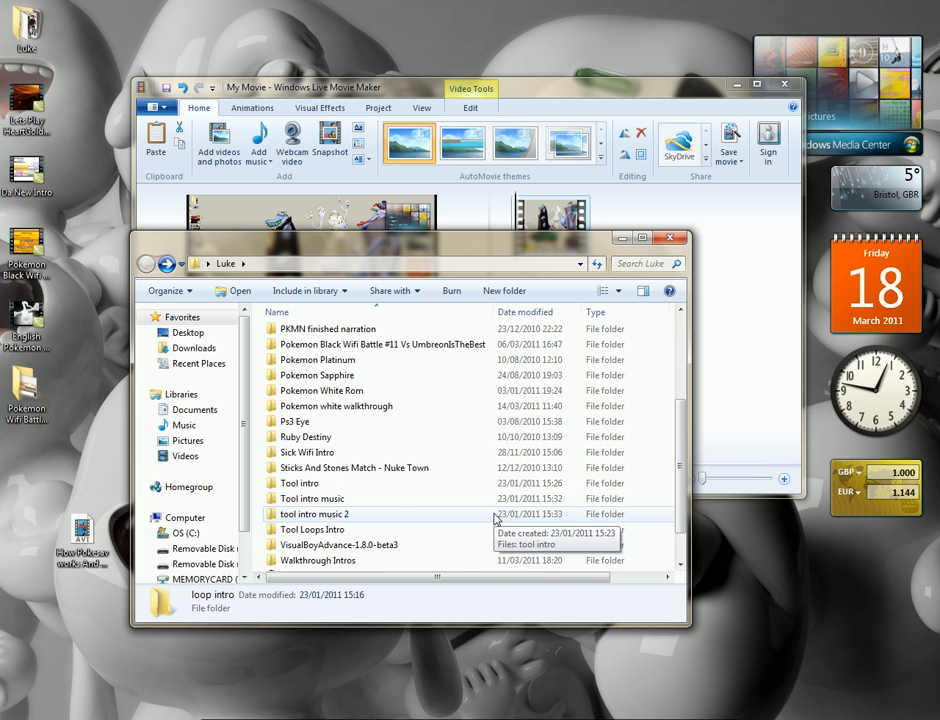
Add "Pokemon White Walkthrough Intro" from the Walkthrough Intros folder to the start of the movie and minimise the folder window
{"action": "scroll", "coordinate": [494, 518], "scroll_direction": "down", "scroll_amount": 1}
{"action": "double_click", "coordinate": [398, 523]}
{"action": "left_click_drag", "start_coordinate": [370, 245], "coordinate": [350, 413]}
{"action": "left_click_drag", "start_coordinate": [365, 515], "coordinate": [516, 302]}
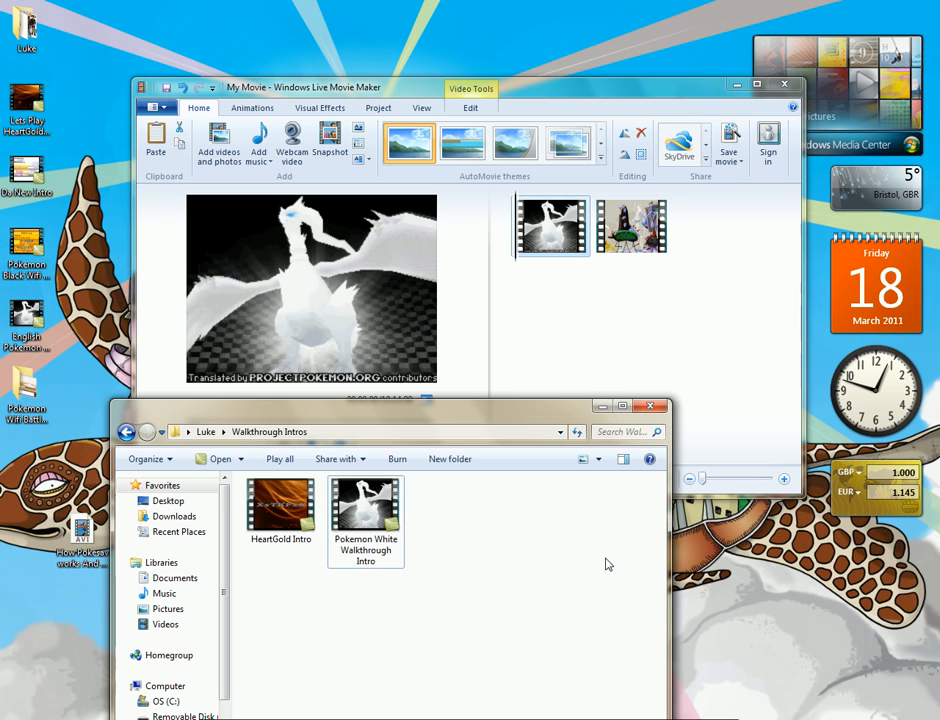
{"action": "left_click", "coordinate": [606, 565]}
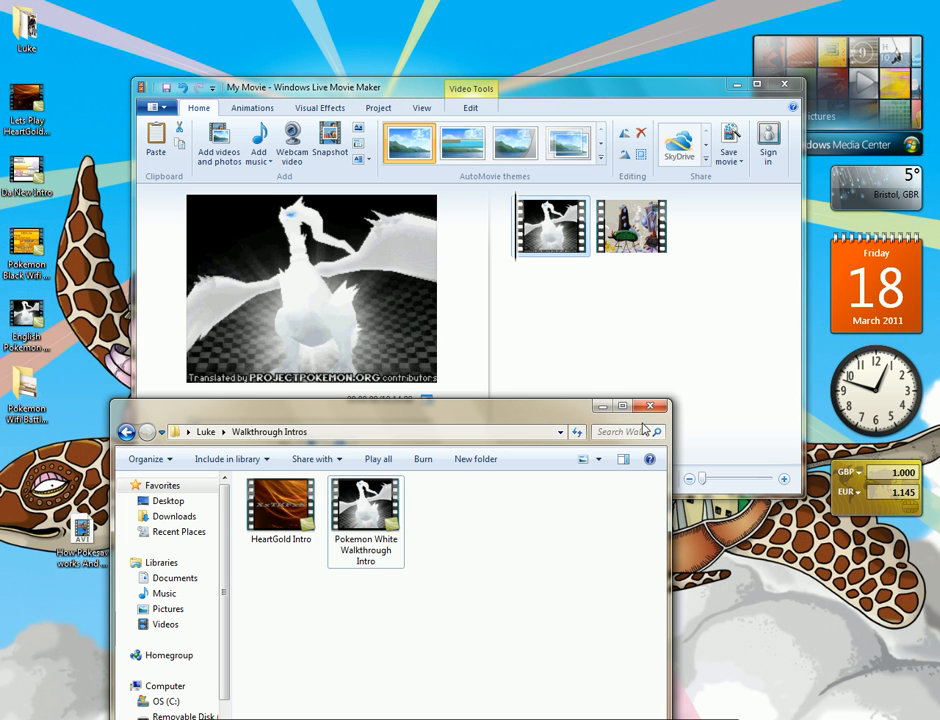
{"action": "left_click", "coordinate": [601, 408]}
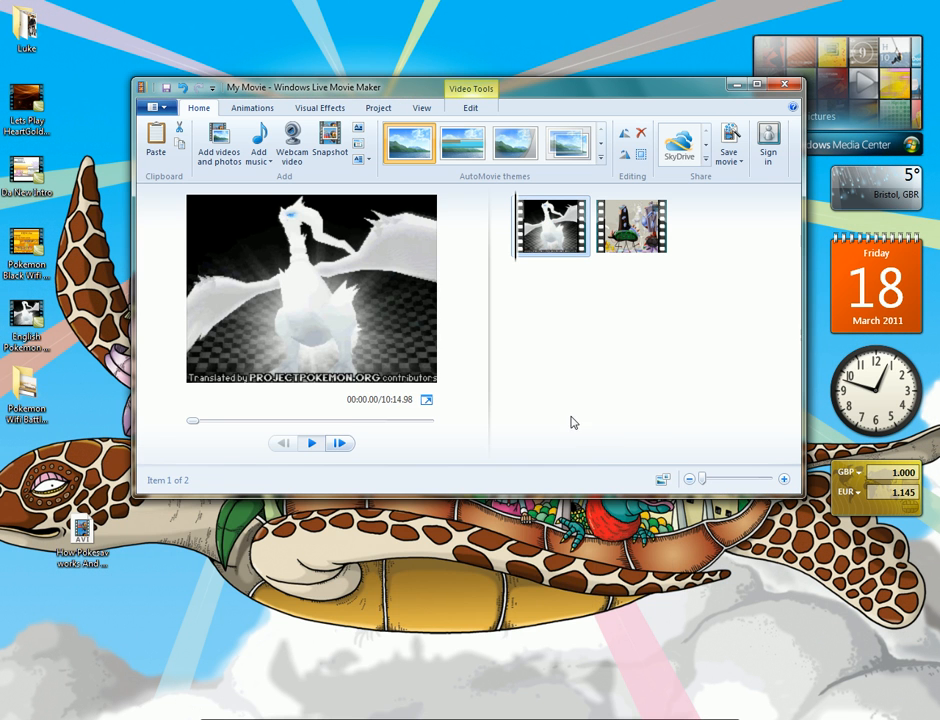
Preview the beginning and the end of the intro clip at the start of the movie
{"action": "left_click", "coordinate": [309, 446]}
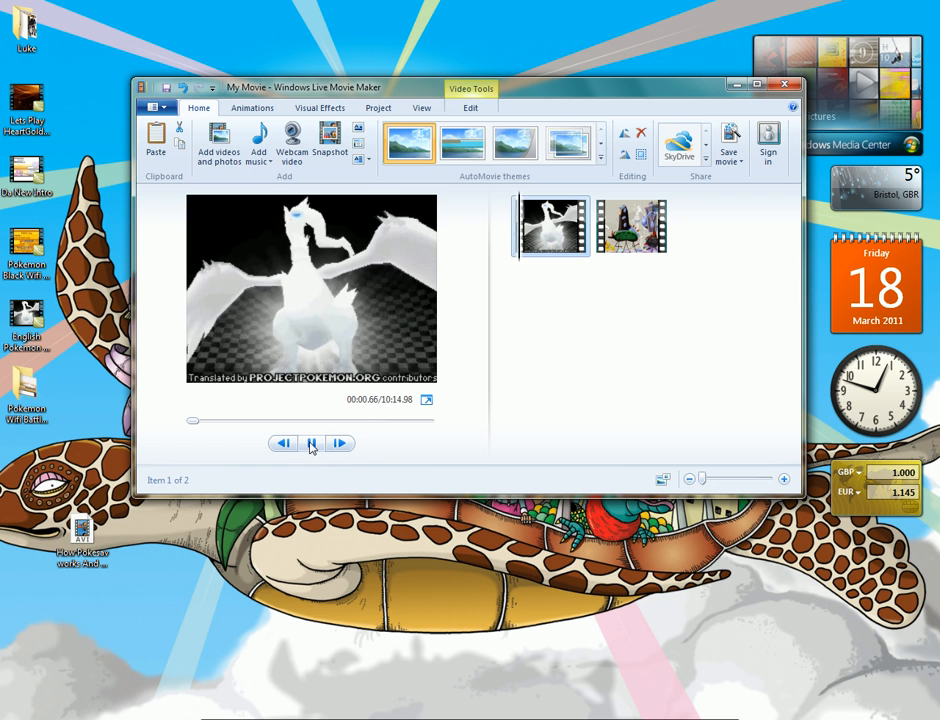
{"action": "left_click", "coordinate": [310, 446]}
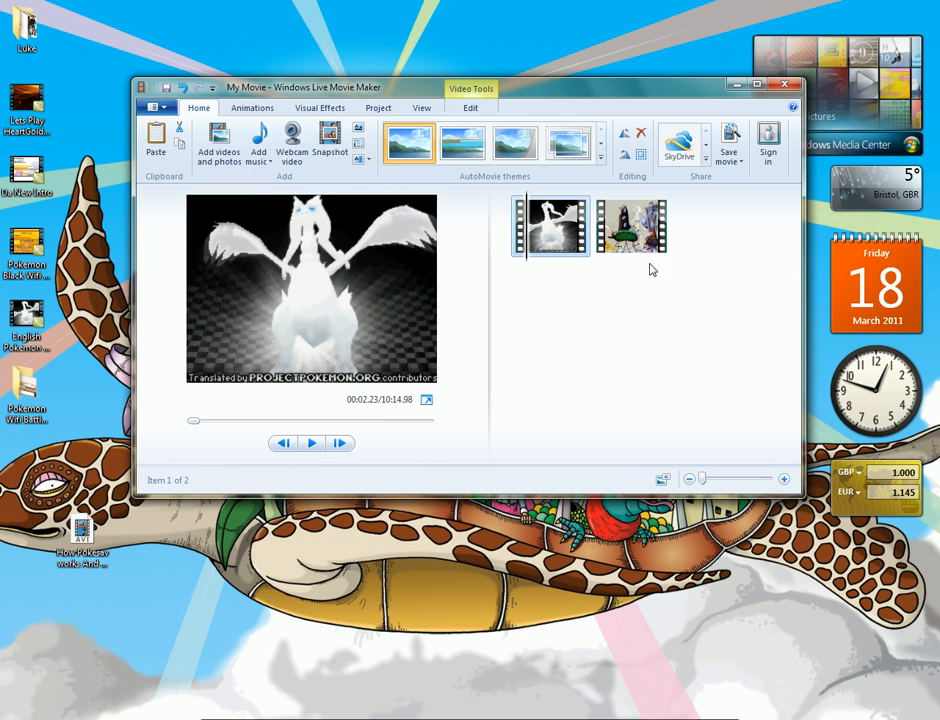
{"action": "left_click_drag", "start_coordinate": [529, 247], "coordinate": [589, 250]}
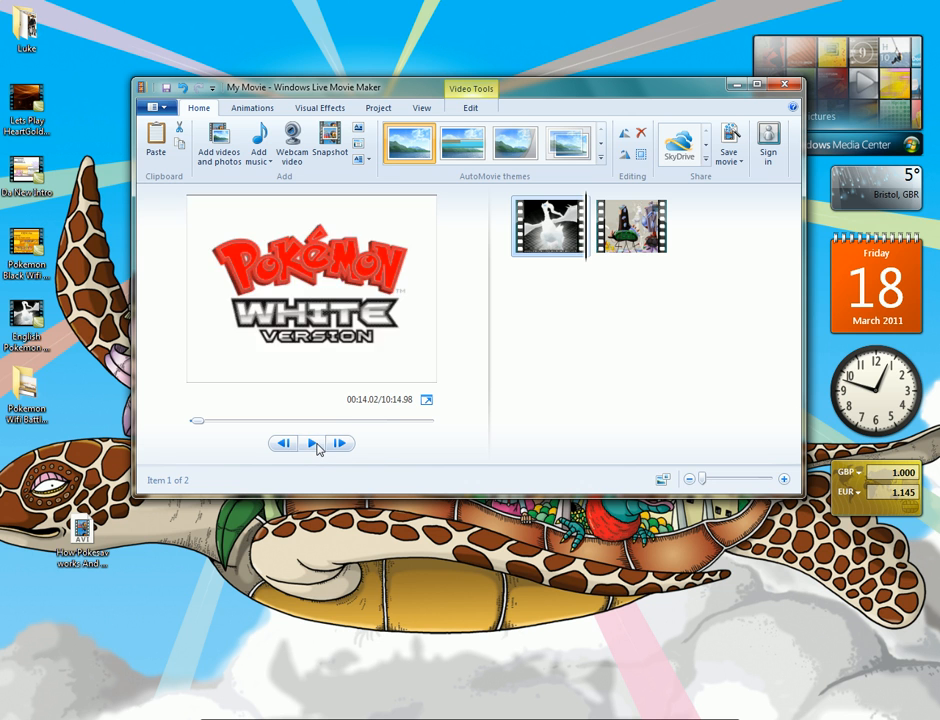
{"action": "left_click", "coordinate": [315, 446]}
{"action": "left_click", "coordinate": [315, 447]}
{"action": "left_click", "coordinate": [587, 241]}
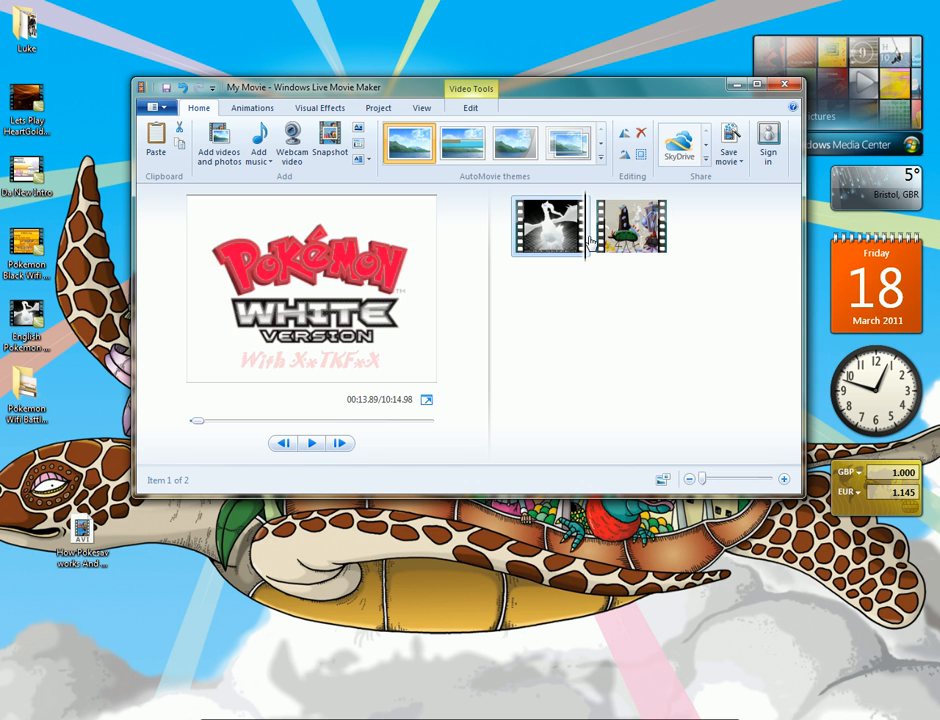
Apply the rectangle transition from Patterns and Shapes to the recorded clip that follows the intro
{"action": "left_click", "coordinate": [597, 243]}
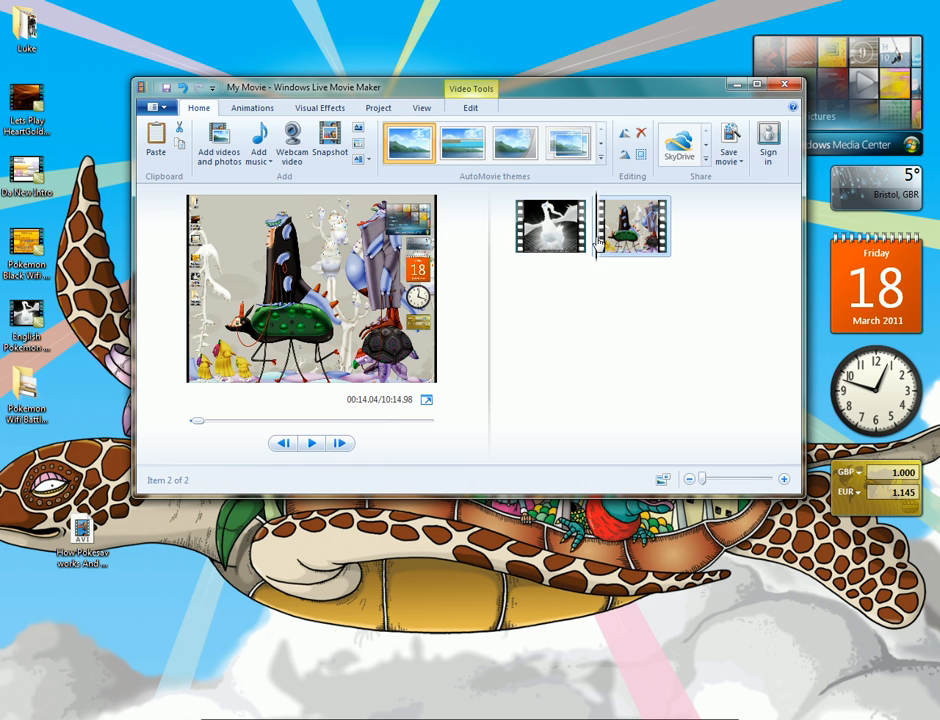
{"action": "left_click", "coordinate": [268, 109]}
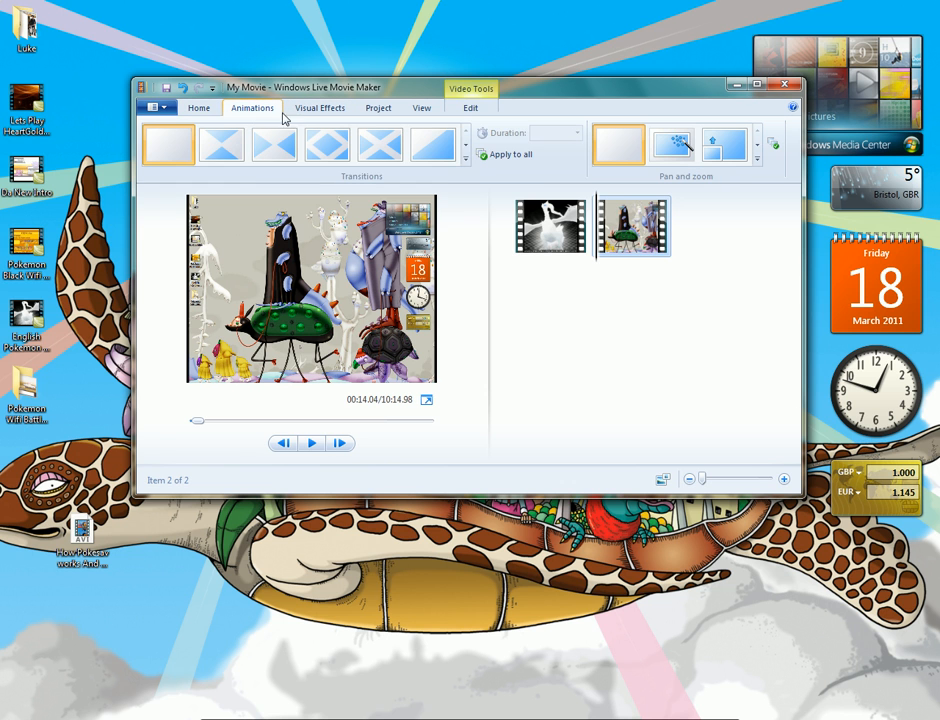
{"action": "left_click", "coordinate": [468, 166]}
{"action": "scroll", "coordinate": [386, 171], "scroll_direction": "down", "scroll_amount": 3}
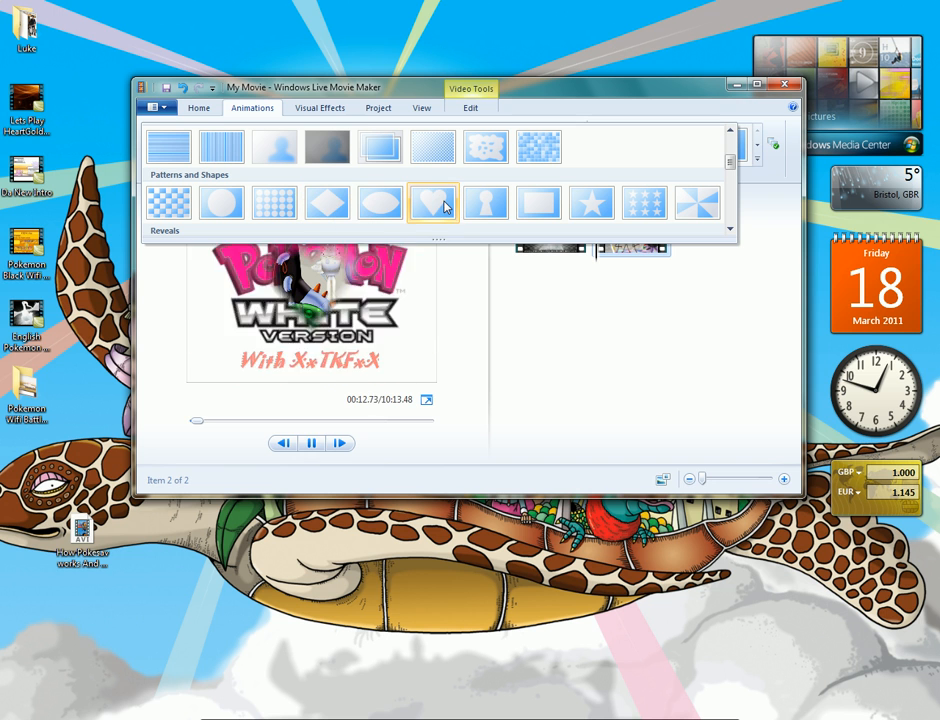
{"action": "left_click", "coordinate": [531, 208]}
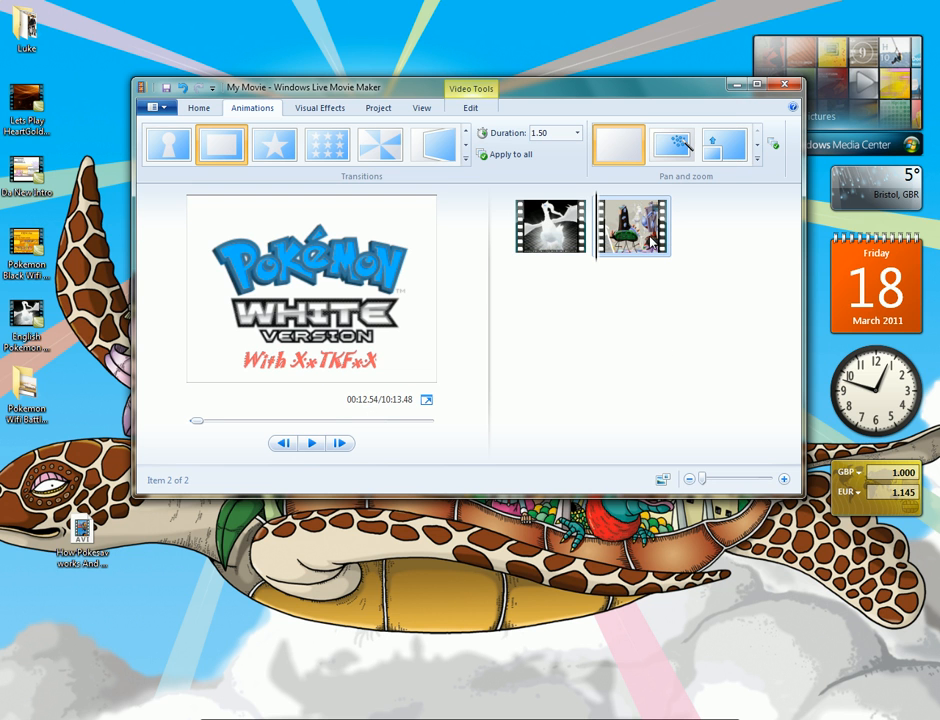
Add "Pokemon White Walkthrough Intro" again as the last clip of the movie and close the folder window
{"action": "left_click", "coordinate": [370, 718]}
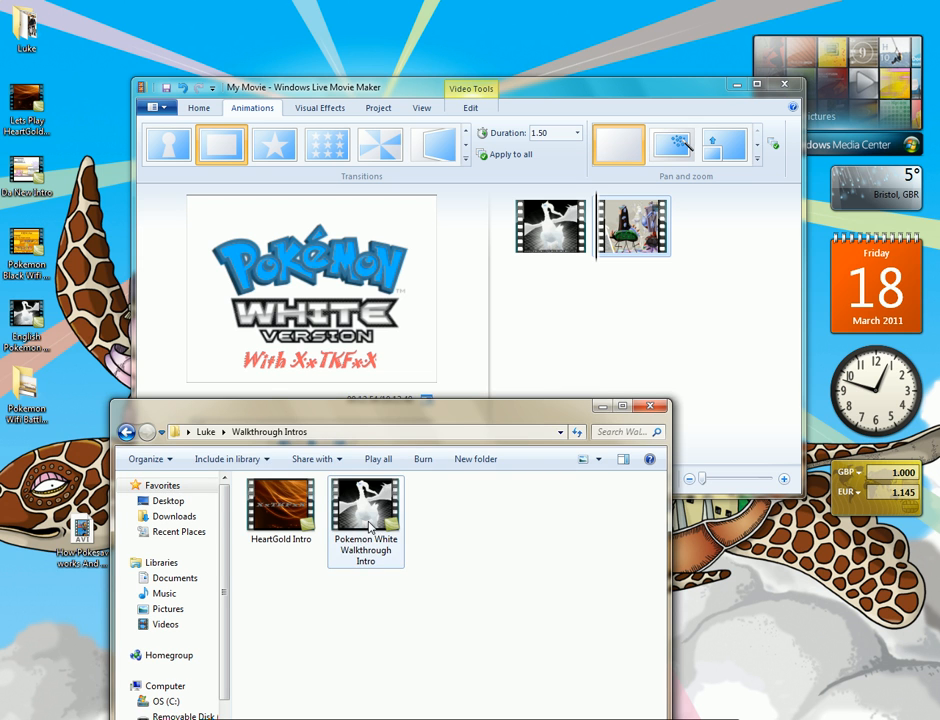
{"action": "left_click", "coordinate": [371, 525]}
{"action": "left_click_drag", "start_coordinate": [561, 409], "coordinate": [688, 281]}
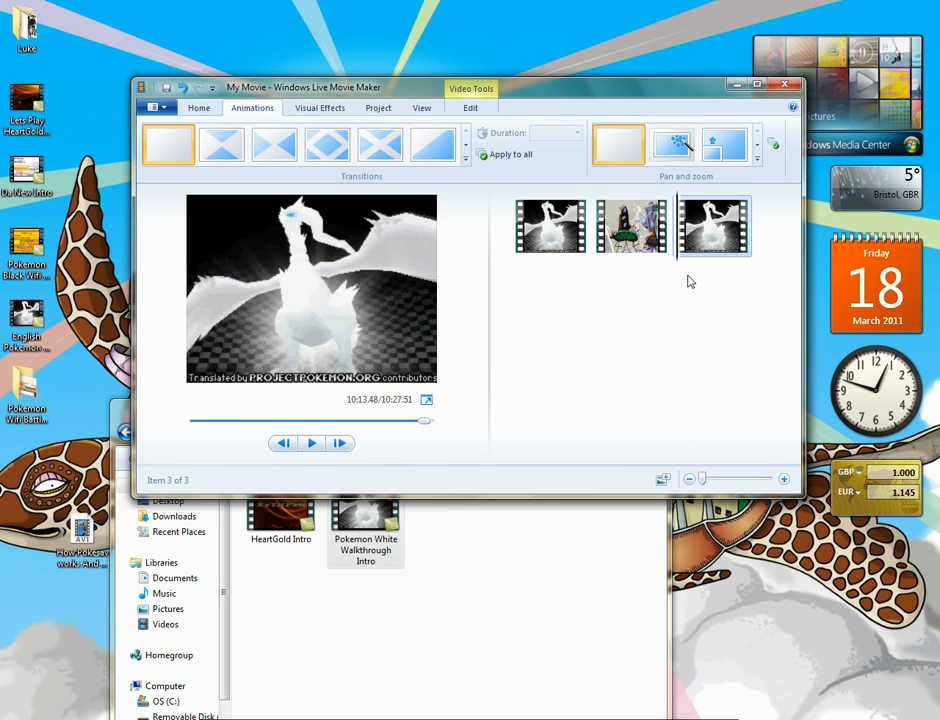
{"action": "left_click", "coordinate": [511, 597]}
{"action": "left_click", "coordinate": [650, 401]}
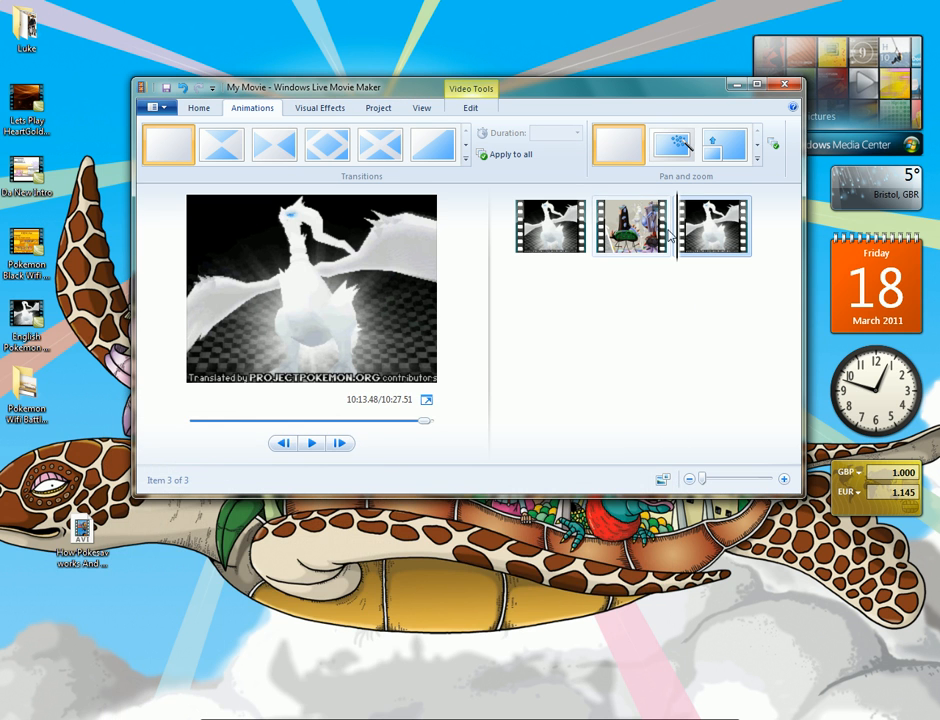
Apply the "Diagonal - box out" transition to the intro clip at the end of the movie
{"action": "left_click", "coordinate": [662, 235]}
{"action": "left_click", "coordinate": [683, 237]}
{"action": "left_click", "coordinate": [327, 148]}
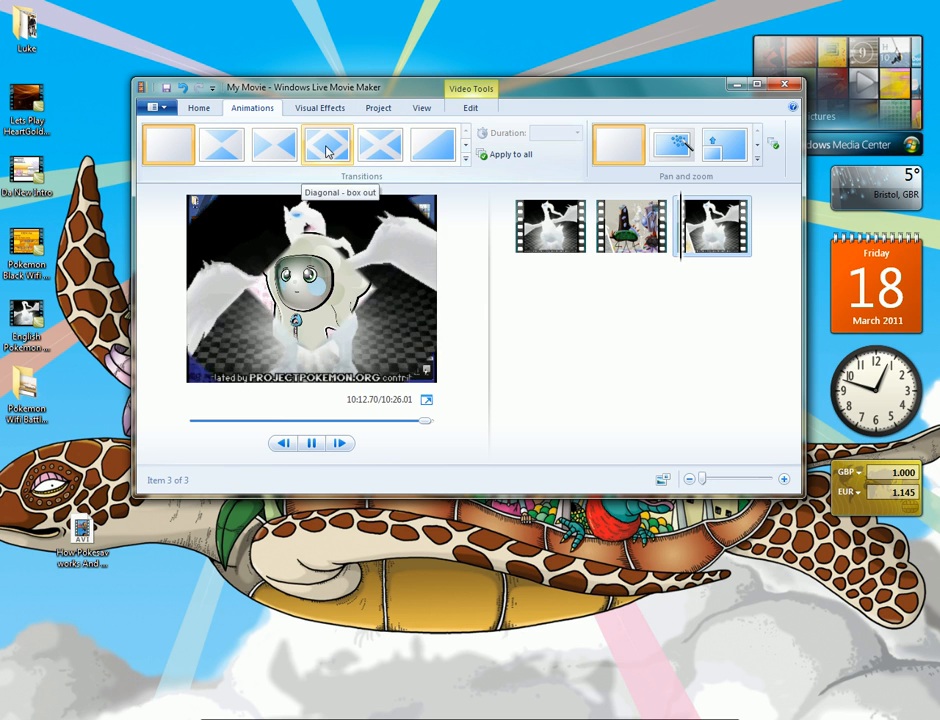
Play the transitions leading into the second and third clips in the preview
{"action": "left_click", "coordinate": [632, 230]}
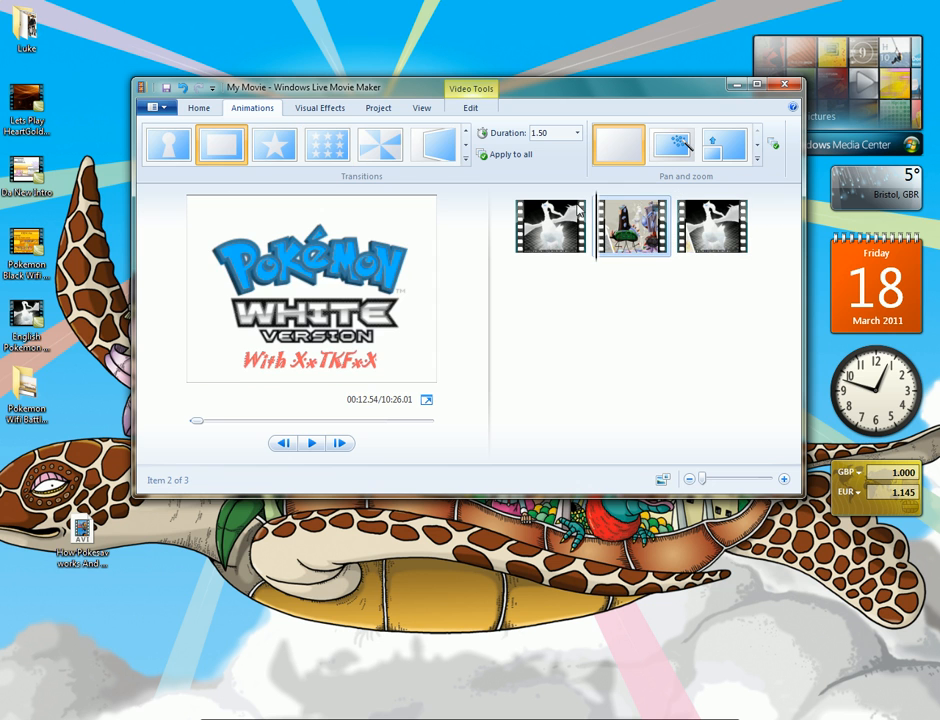
{"action": "left_click", "coordinate": [313, 444]}
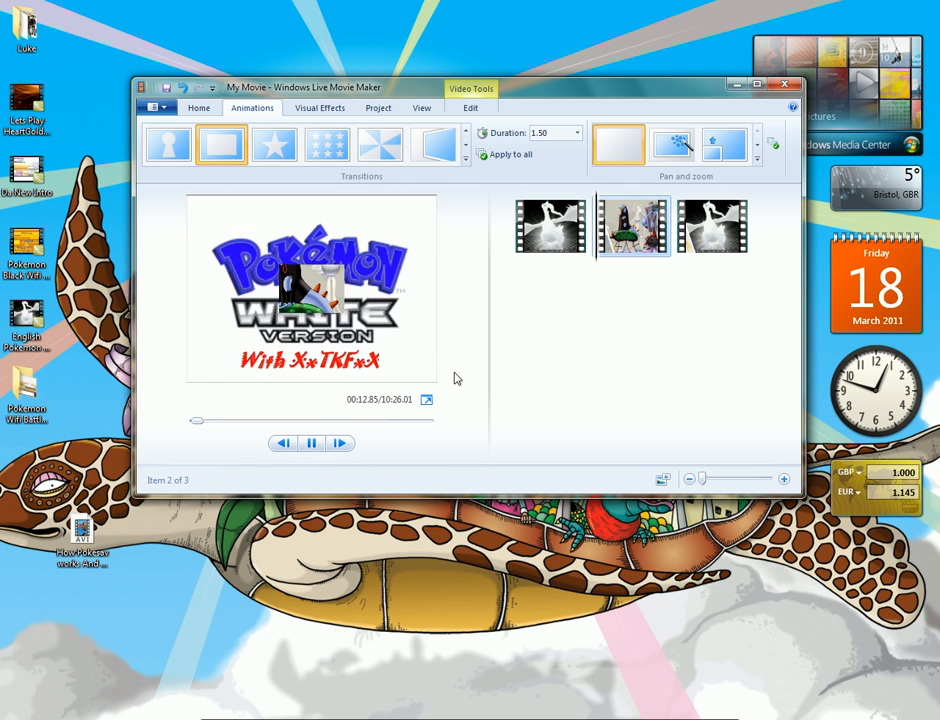
{"action": "left_click", "coordinate": [655, 240]}
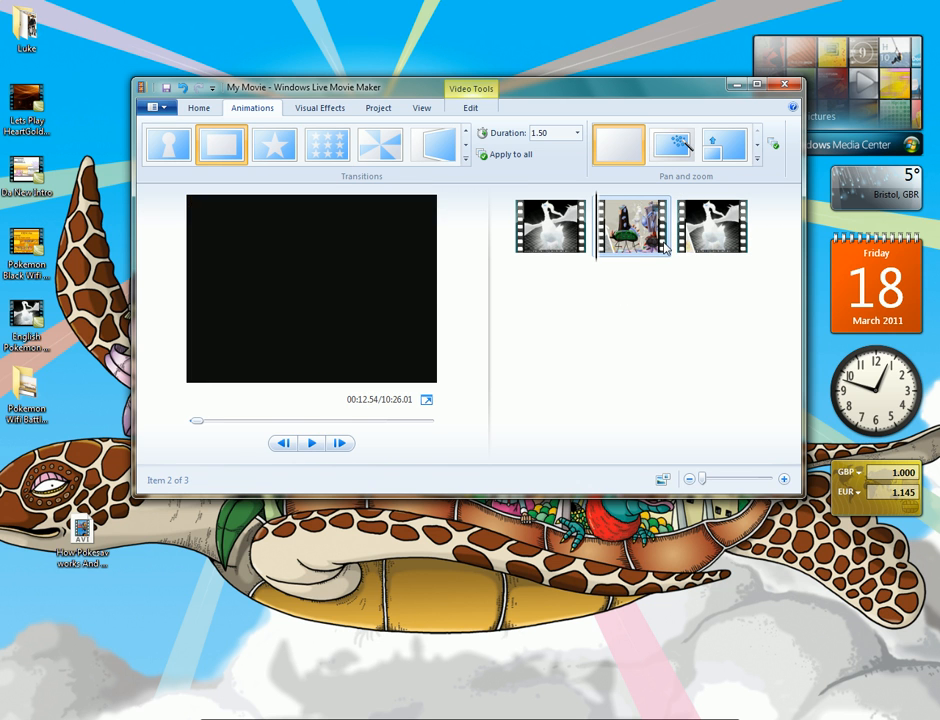
{"action": "left_click", "coordinate": [712, 226]}
{"action": "left_click", "coordinate": [315, 444]}
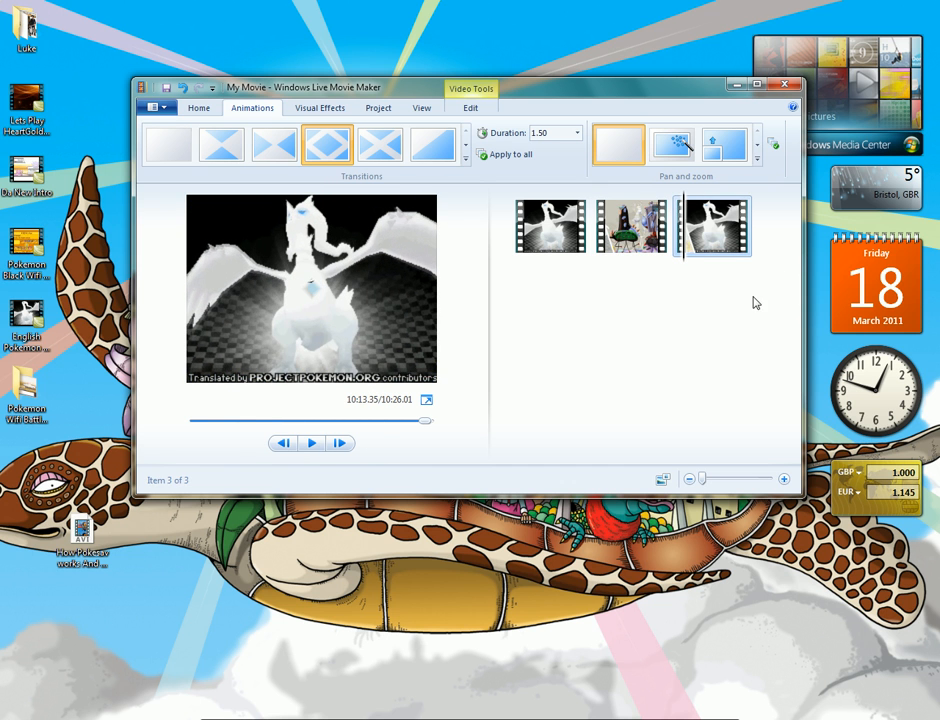
Look through the available visual effects for the middle clip and open its video editing options
{"action": "left_click", "coordinate": [631, 236]}
{"action": "left_click_drag", "start_coordinate": [598, 240], "coordinate": [625, 242]}
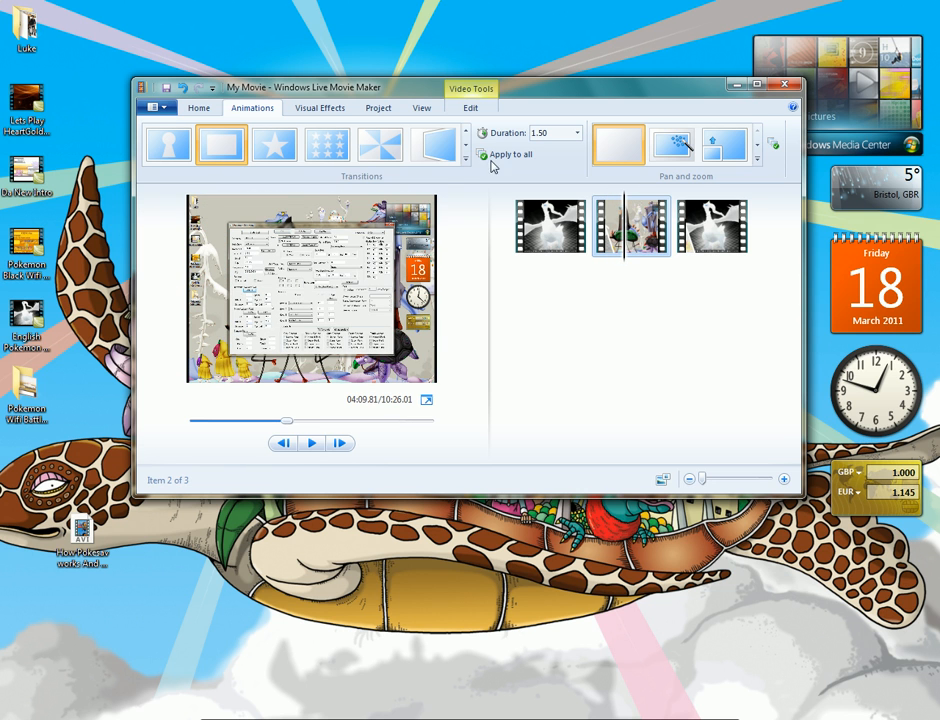
{"action": "left_click", "coordinate": [330, 109]}
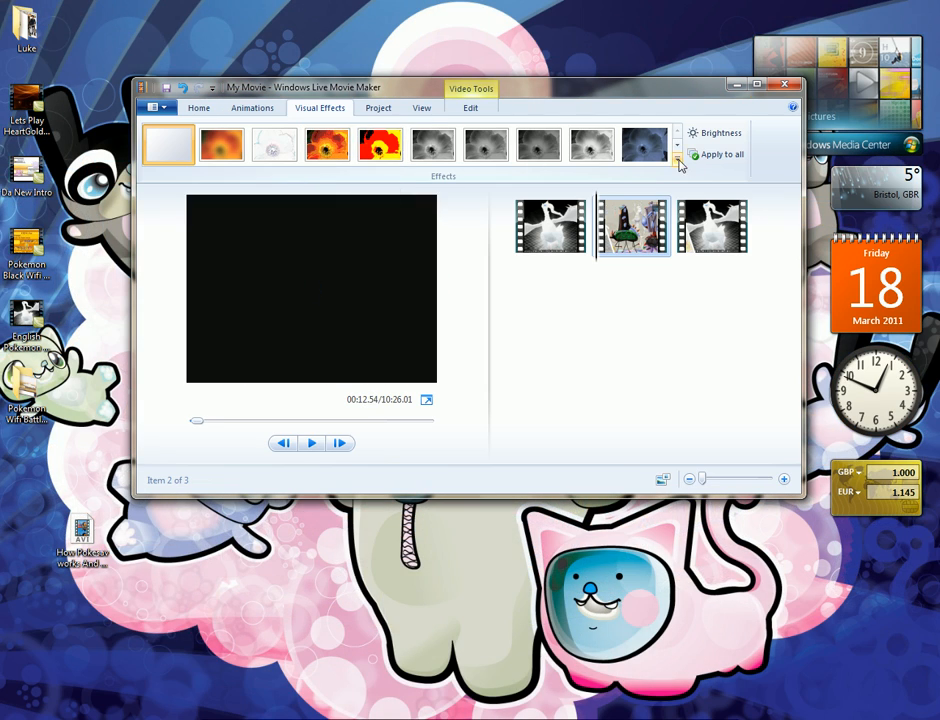
{"action": "left_click", "coordinate": [677, 157]}
{"action": "scroll", "coordinate": [434, 177], "scroll_direction": "down", "scroll_amount": 2}
{"action": "scroll", "coordinate": [434, 177], "scroll_direction": "down", "scroll_amount": 2}
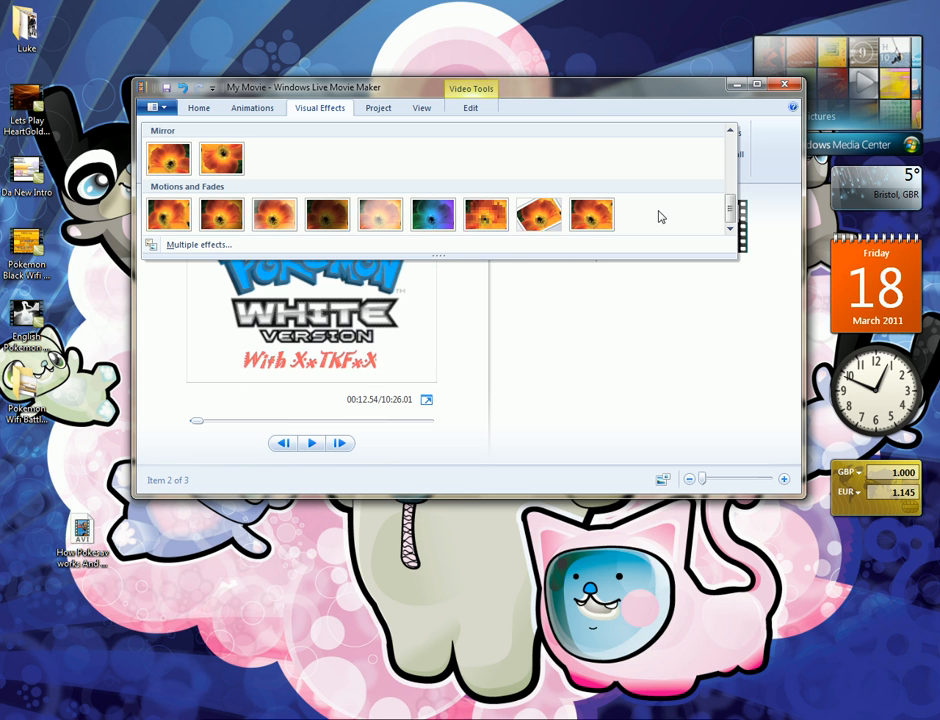
{"action": "left_click", "coordinate": [757, 155]}
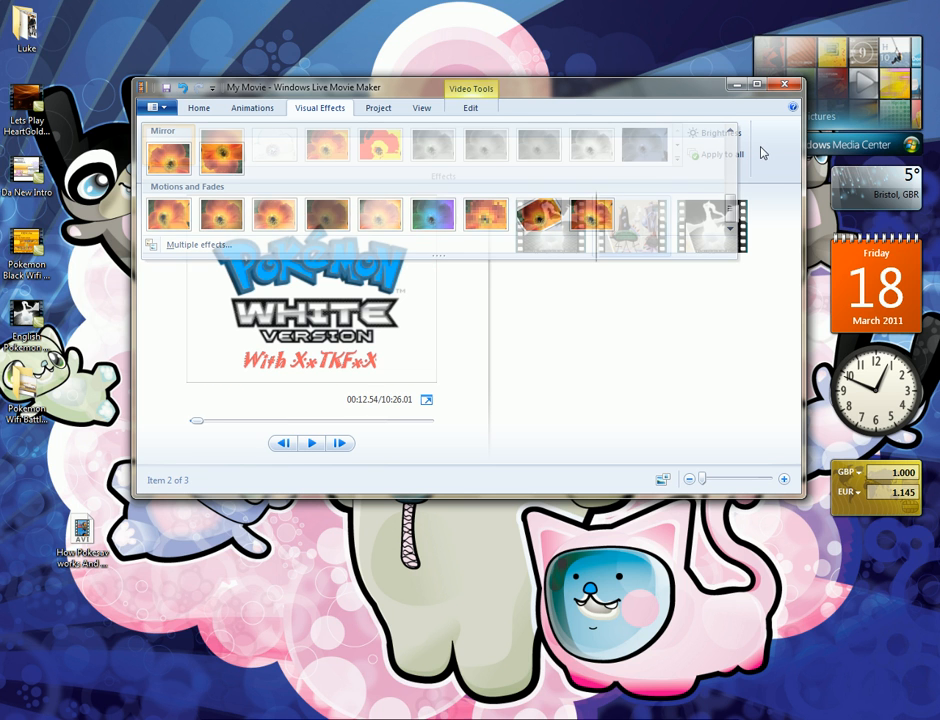
{"action": "left_click", "coordinate": [478, 114]}
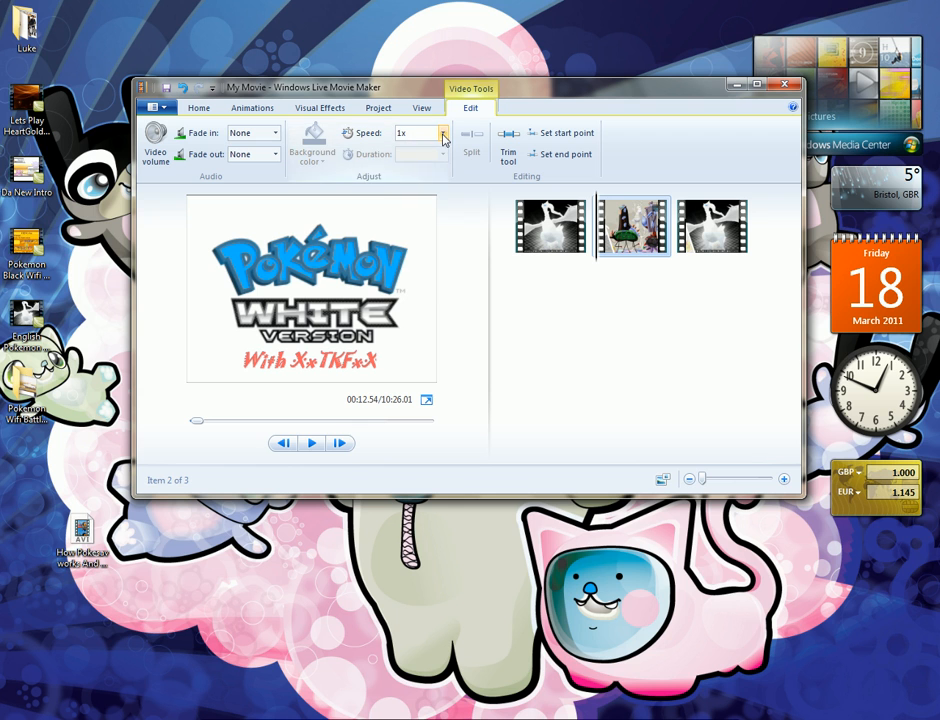
Look through the playback speed choices and volume setting for the middle clip, and the project's aspect ratio options
{"action": "left_click", "coordinate": [443, 135]}
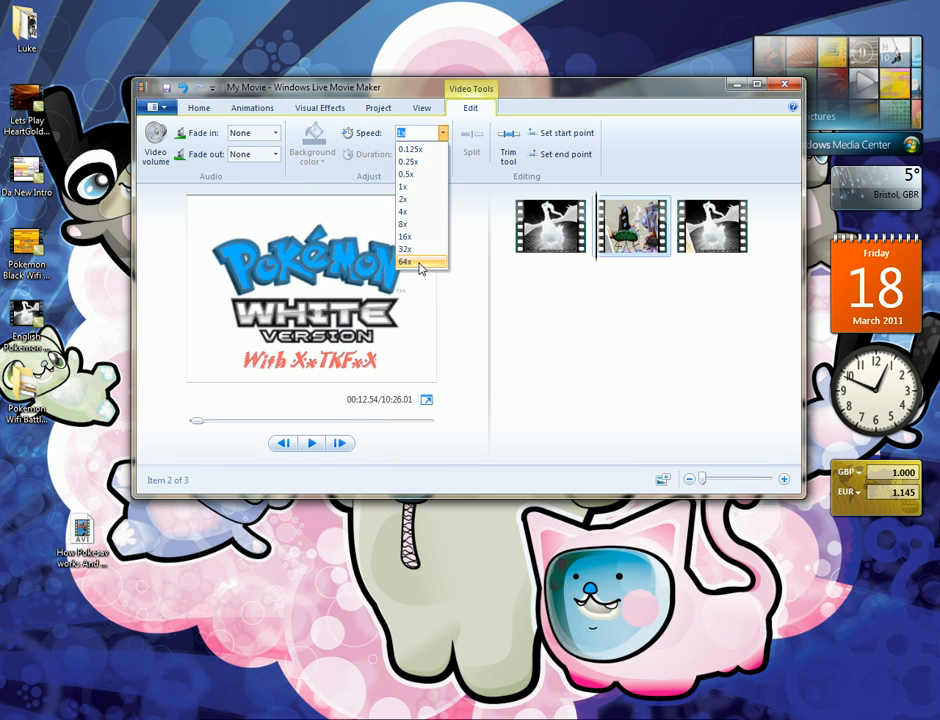
{"action": "left_click", "coordinate": [682, 133]}
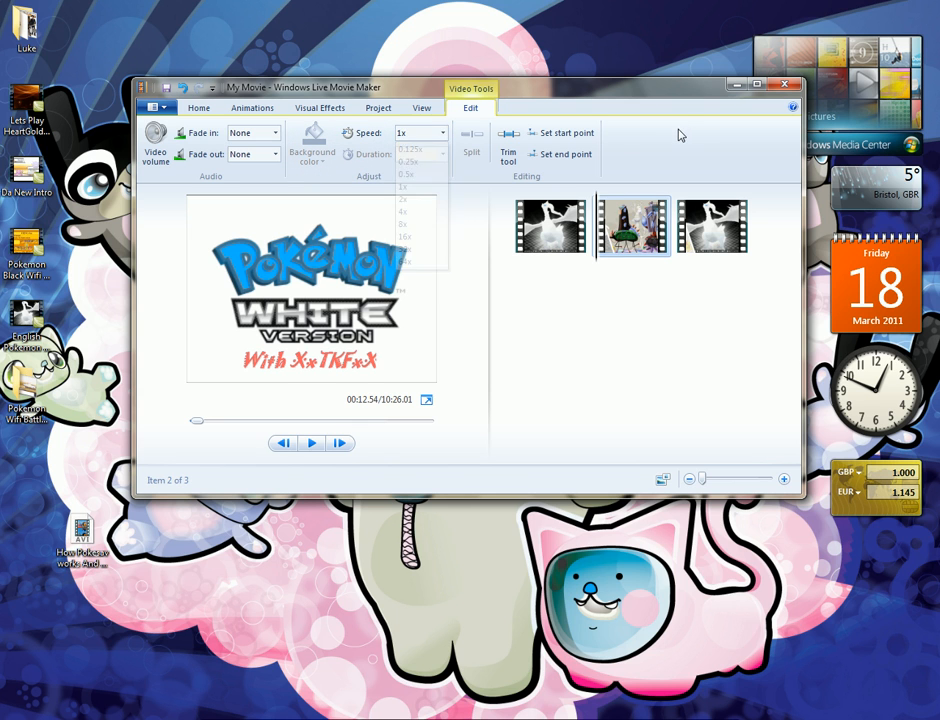
{"action": "left_click", "coordinate": [622, 225]}
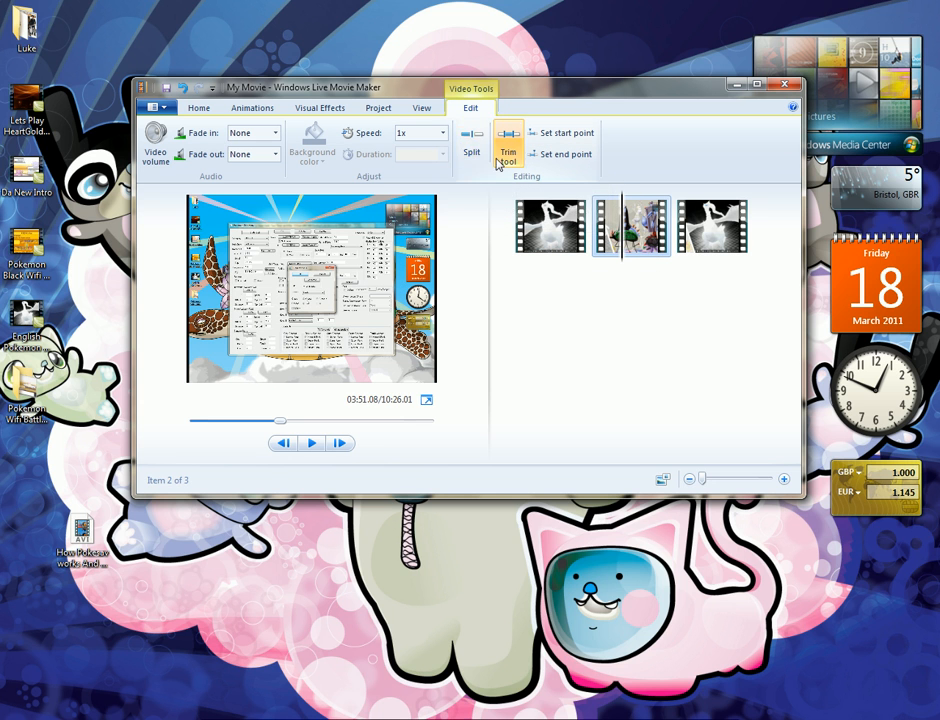
{"action": "left_click", "coordinate": [155, 138]}
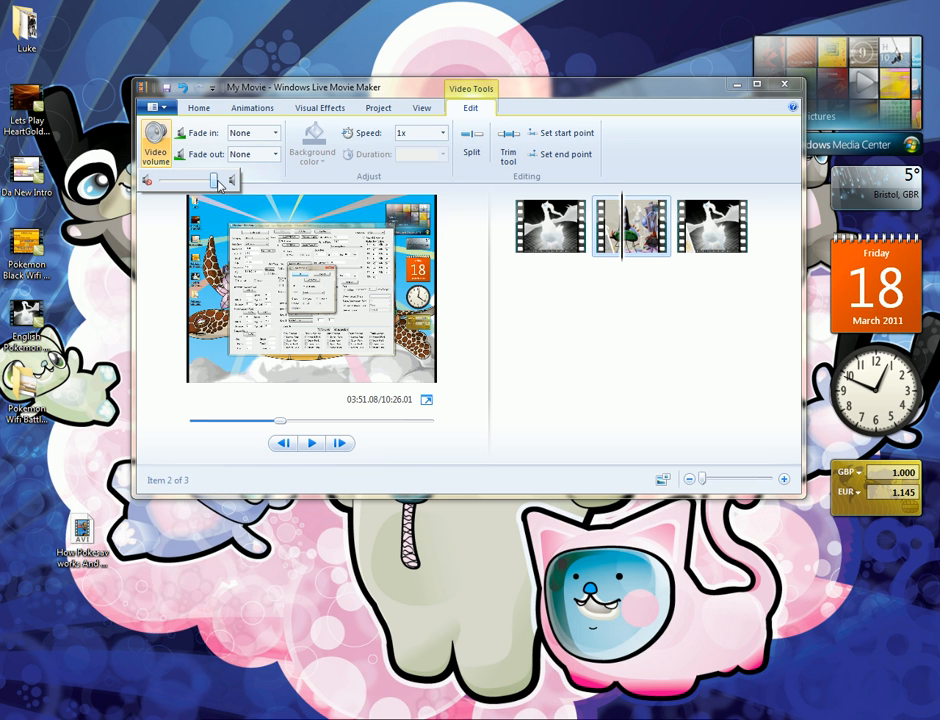
{"action": "left_click", "coordinate": [368, 108]}
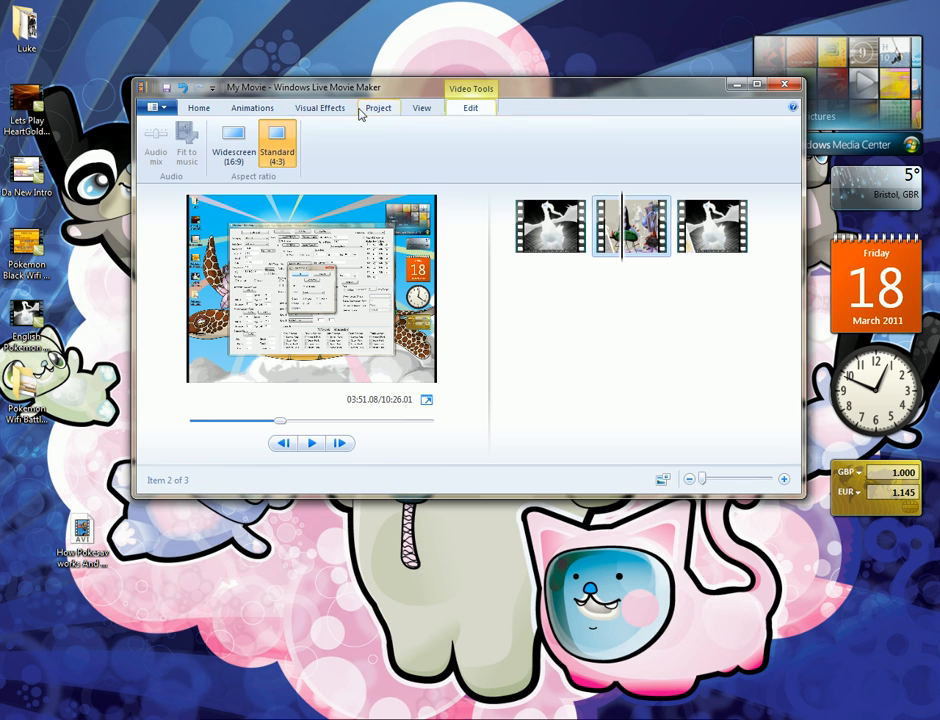
{"action": "left_click", "coordinate": [199, 108]}
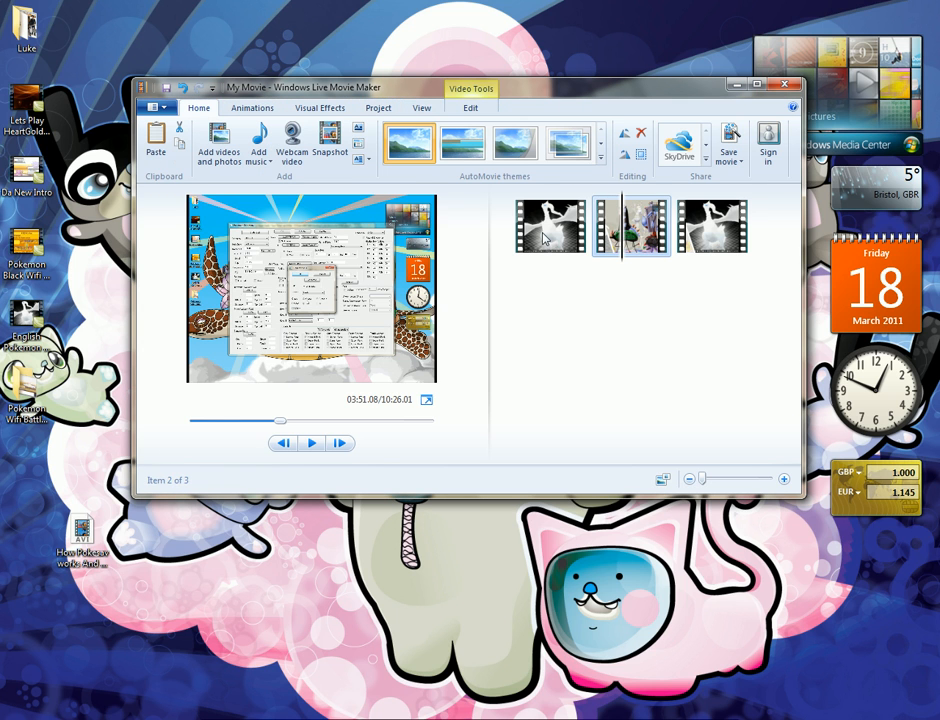
Try to save the movie to the Desktop with the recommended settings as Windows Media Video File "dfadbfvadbgVF", and cancel
{"action": "left_click", "coordinate": [157, 106]}
{"action": "mouse_move", "coordinate": [227, 291]}
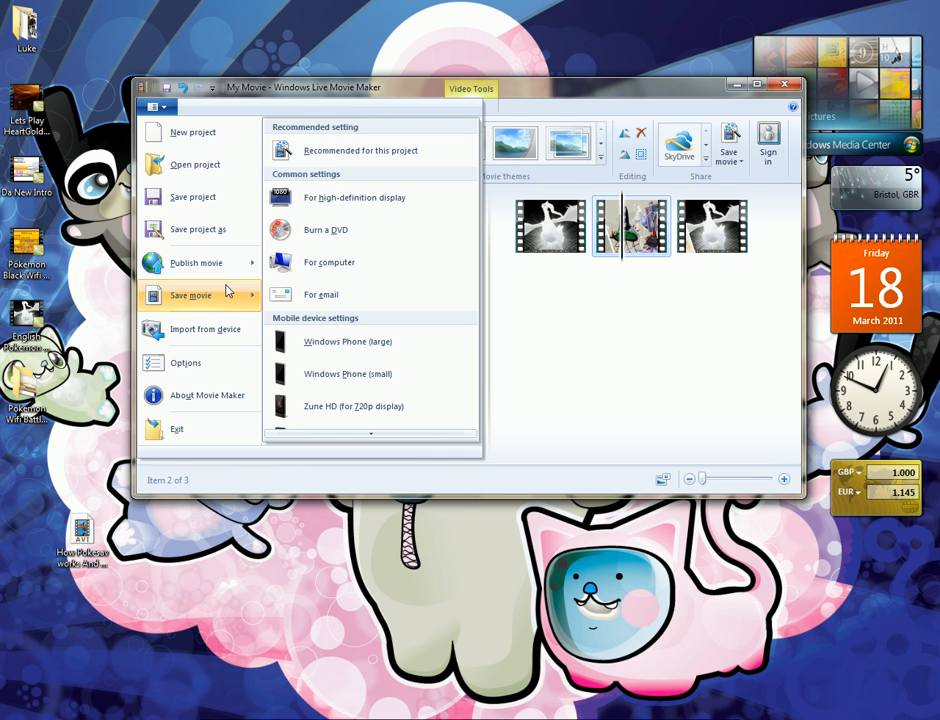
{"action": "left_click", "coordinate": [445, 155]}
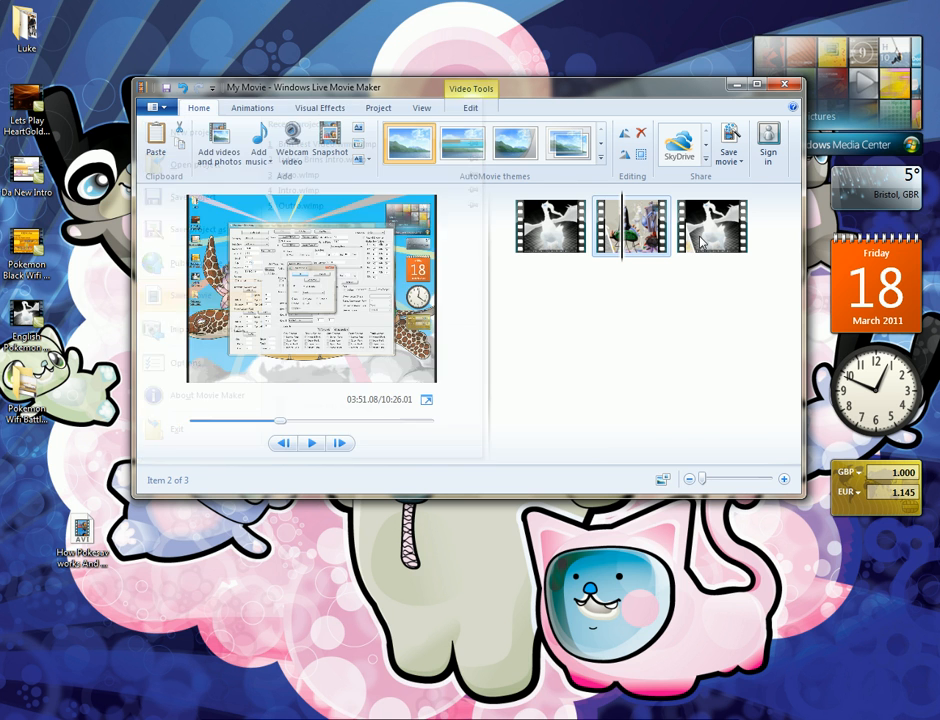
{"action": "type", "text": "dfadbfvadbgVF"}
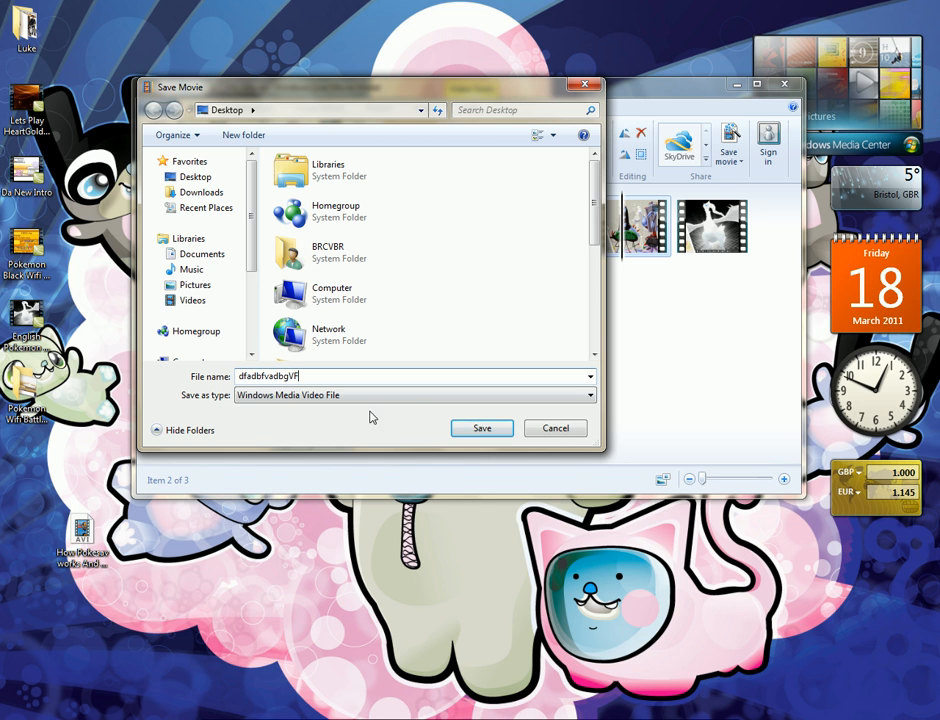
{"action": "left_click", "coordinate": [365, 403]}
{"action": "left_click", "coordinate": [365, 403]}
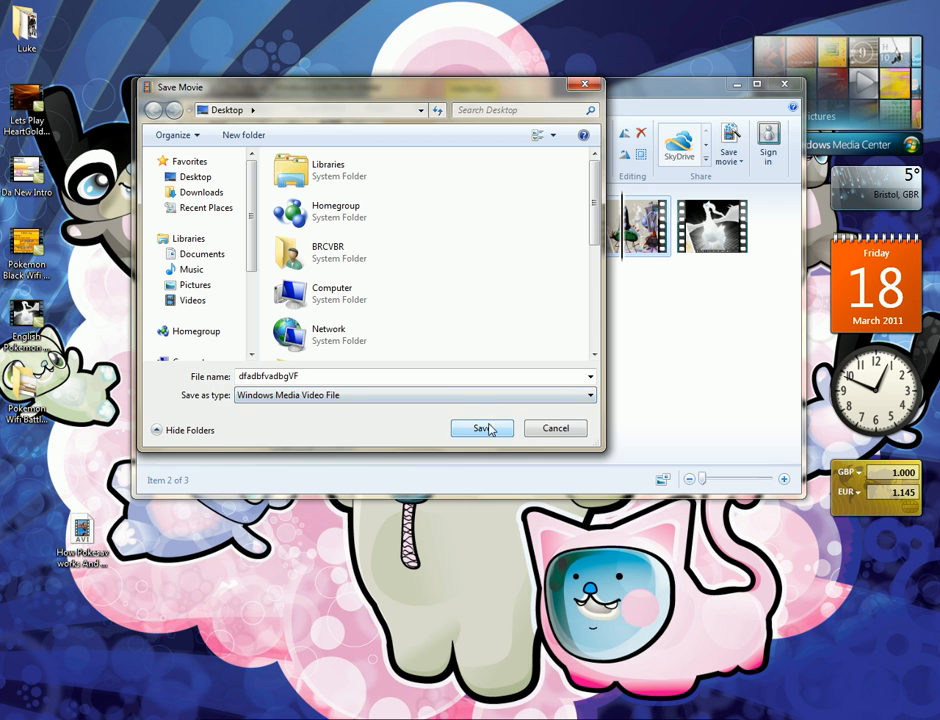
{"action": "left_click", "coordinate": [553, 428]}
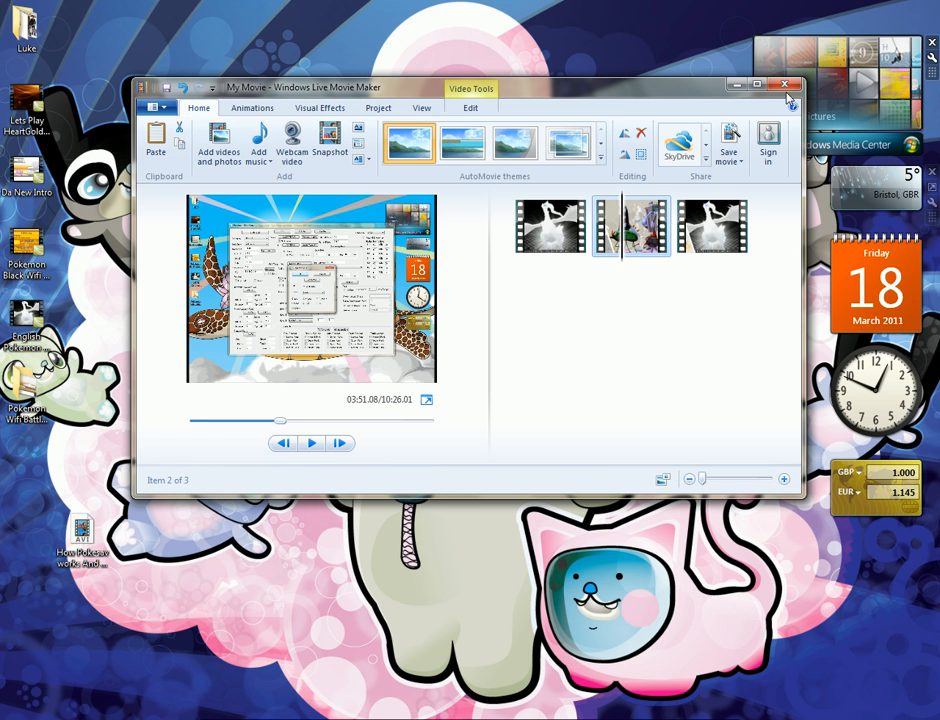
Close the movie project and reposition the "How Pokesav works And How To Use It" AVI on the desktop
{"action": "left_click", "coordinate": [785, 85]}
{"action": "left_click", "coordinate": [504, 292]}
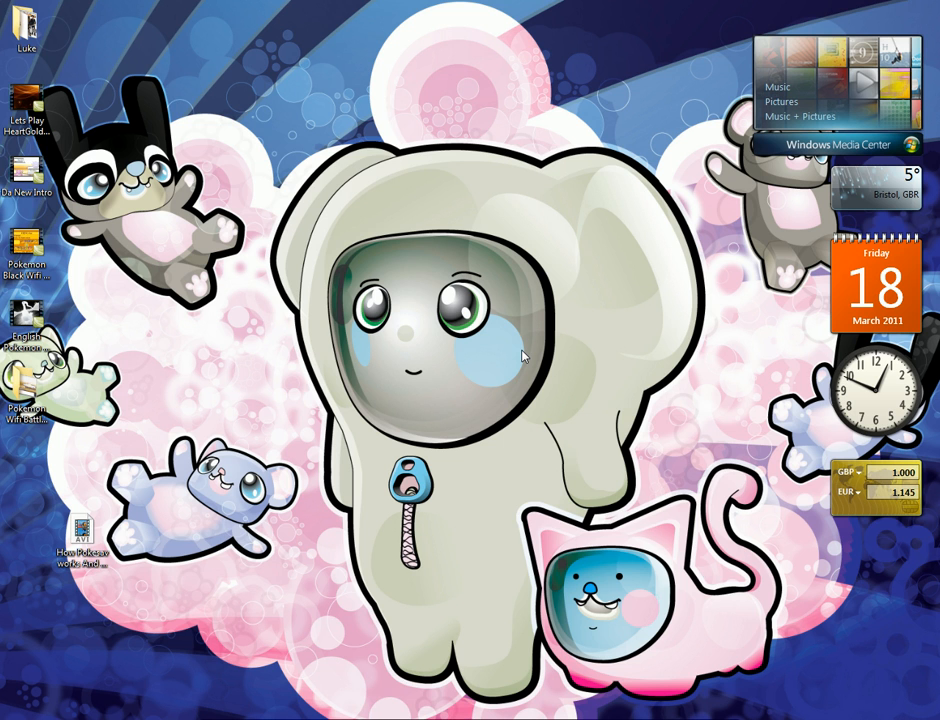
{"action": "left_click_drag", "start_coordinate": [82, 530], "coordinate": [358, 190]}
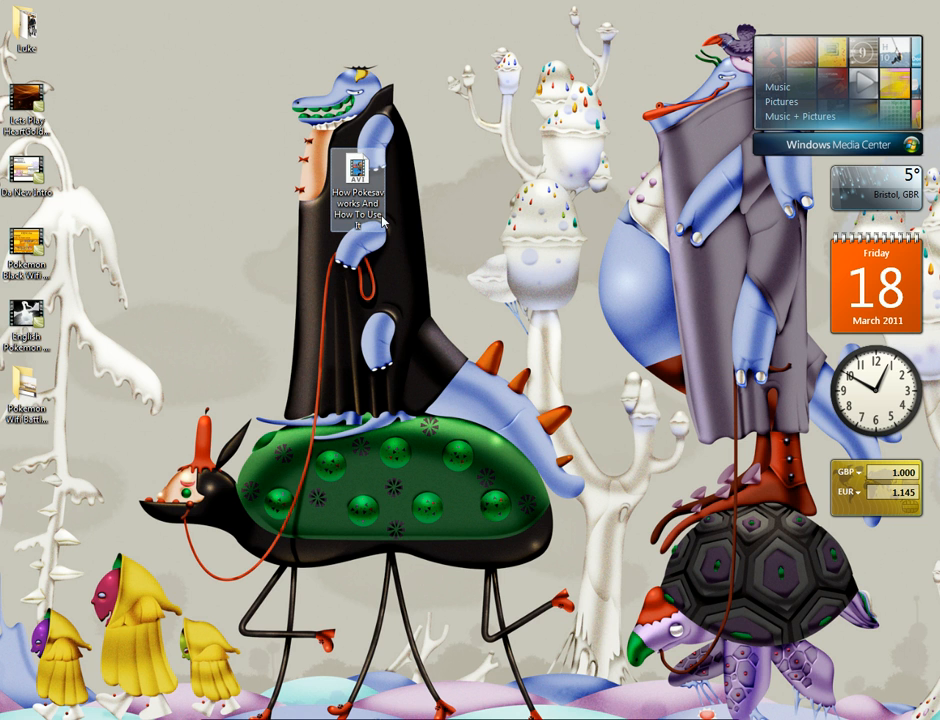
{"action": "left_click_drag", "start_coordinate": [357, 175], "coordinate": [138, 480]}
Browse the computer's drives, look into Removable Disk (I:), and close the folder window
{"action": "left_click", "coordinate": [28, 719]}
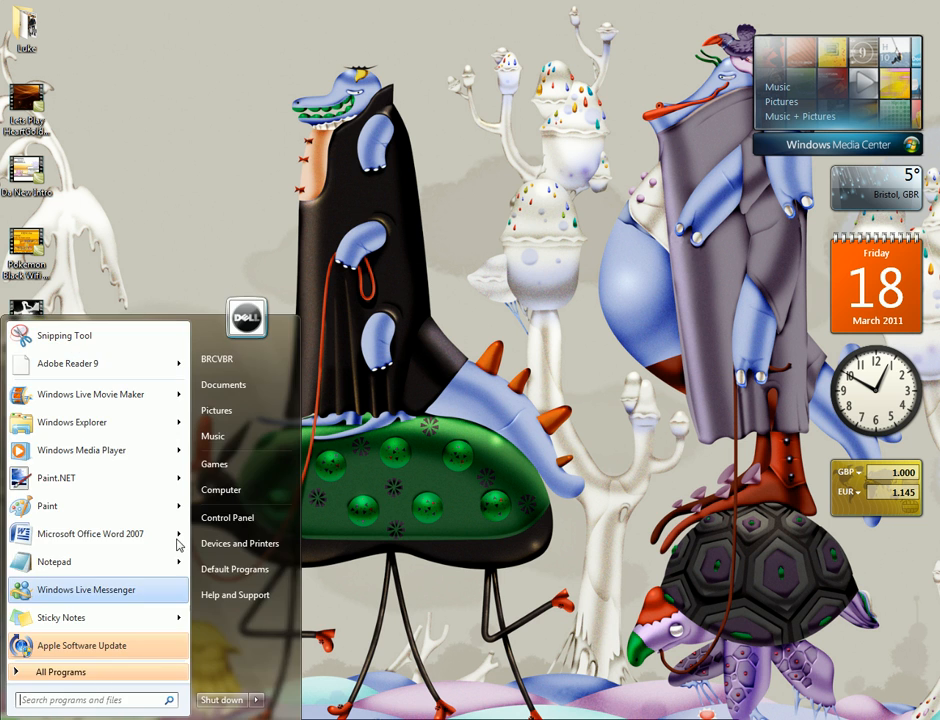
{"action": "left_click", "coordinate": [222, 491]}
{"action": "left_click_drag", "start_coordinate": [418, 357], "coordinate": [566, 108]}
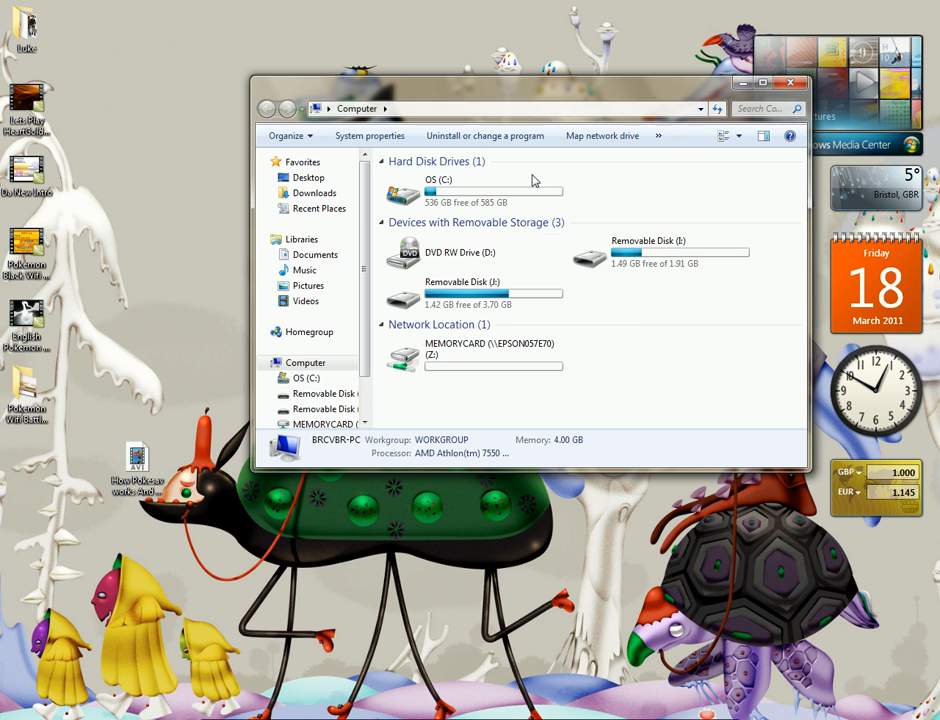
{"action": "double_click", "coordinate": [663, 243]}
{"action": "mouse_move", "coordinate": [136, 460]}
{"action": "left_mouse_down"}
{"action": "mouse_move", "coordinate": [545, 372]}
{"action": "mouse_move", "coordinate": [487, 425]}
{"action": "mouse_move", "coordinate": [120, 449]}
{"action": "left_mouse_up"}
{"action": "left_click", "coordinate": [793, 83]}
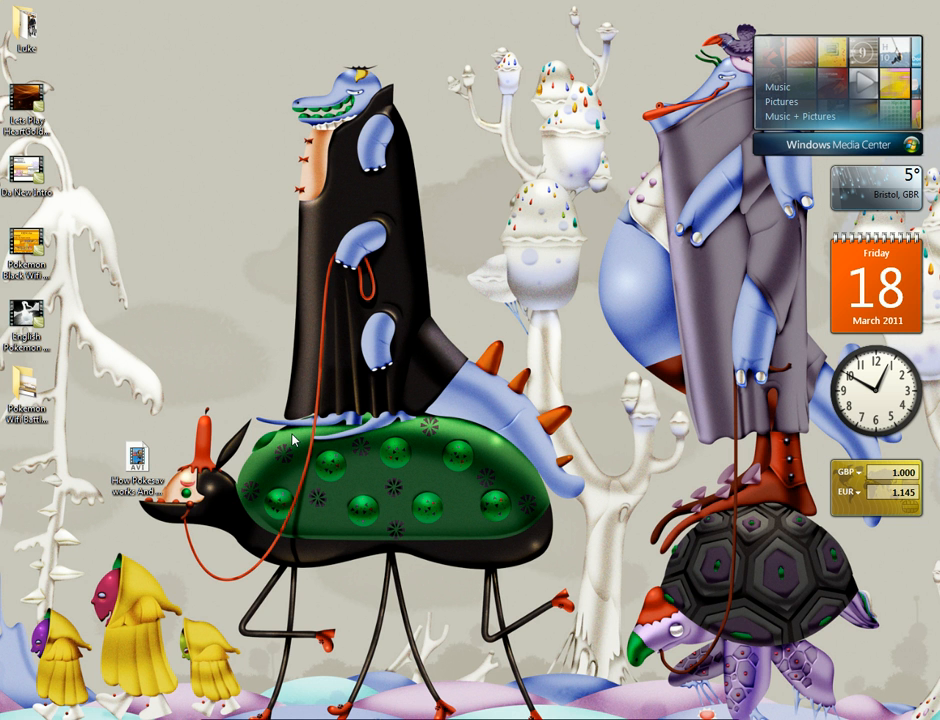
{"action": "left_click", "coordinate": [168, 718]}
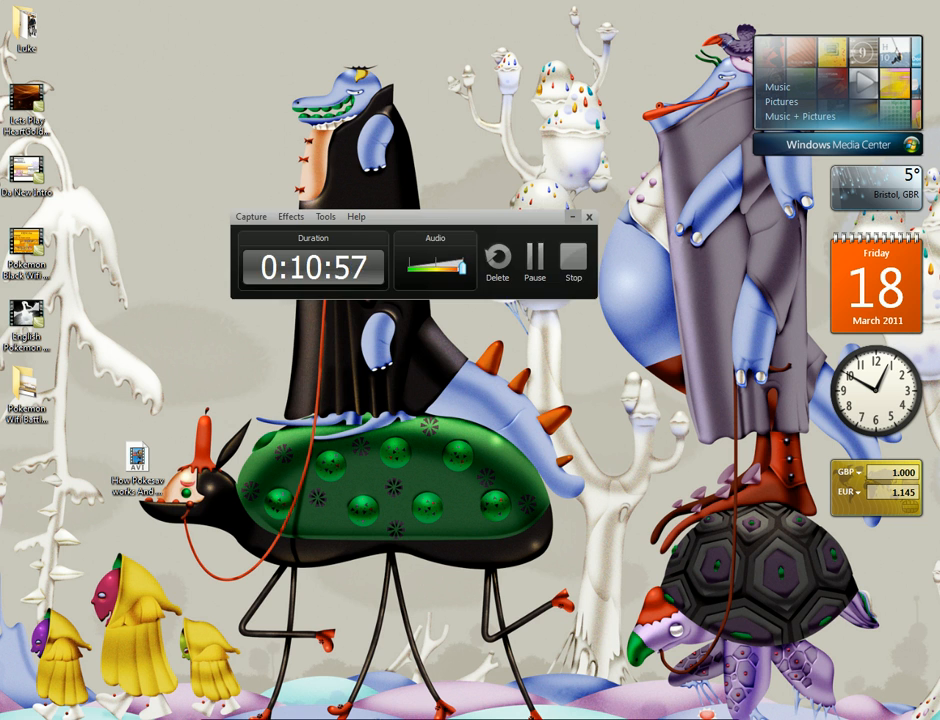
{"action": "left_click", "coordinate": [168, 718]}
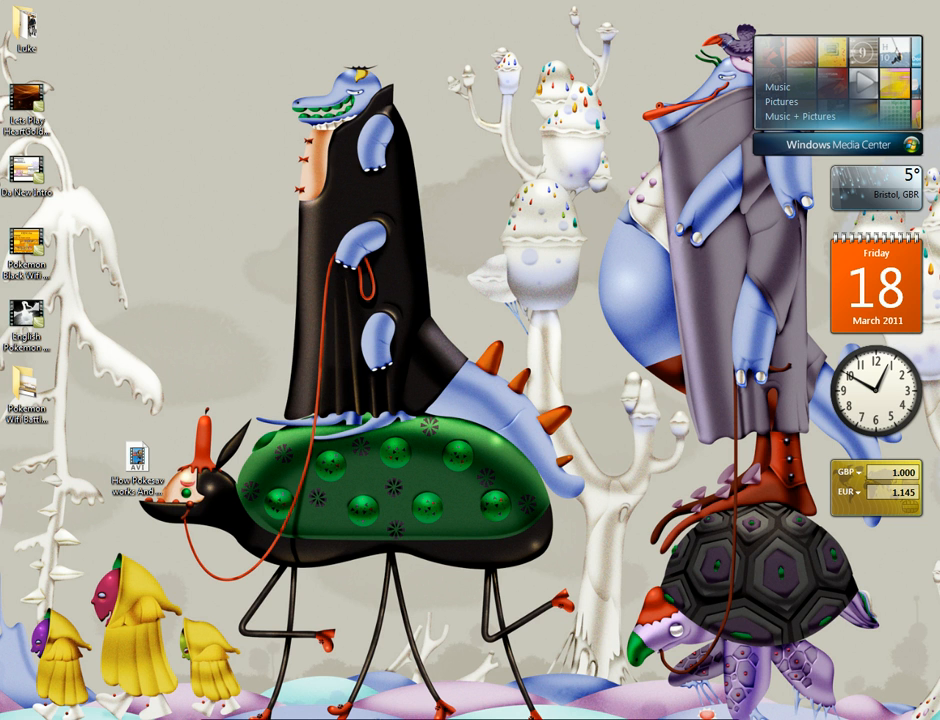